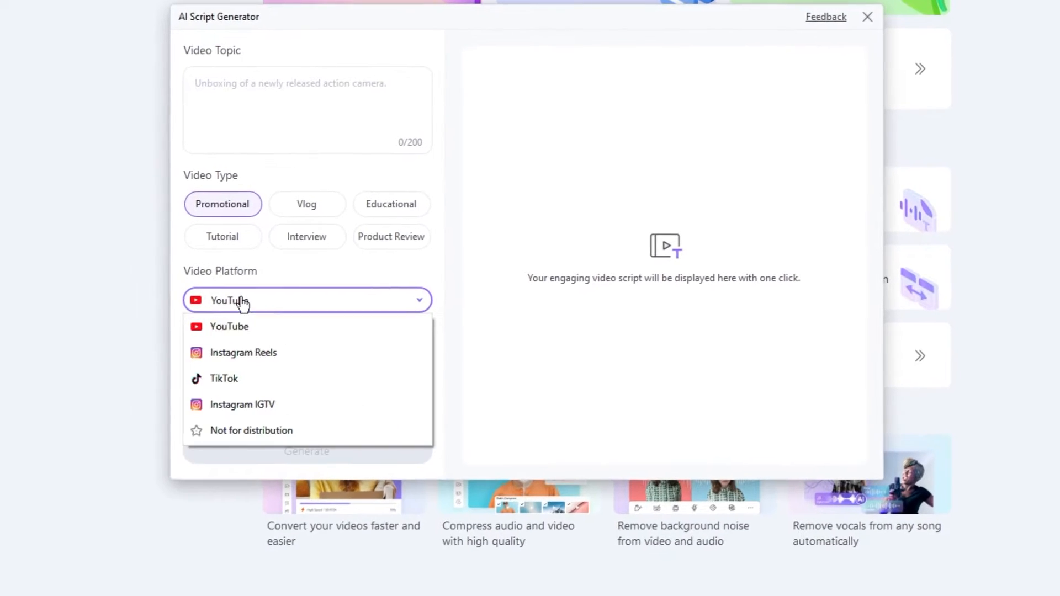
Configure the script for the TikTok platform with a Formal tone and the Educational video type
{"action": "left_click", "coordinate": [205, 387]}
{"action": "left_click", "coordinate": [207, 372]}
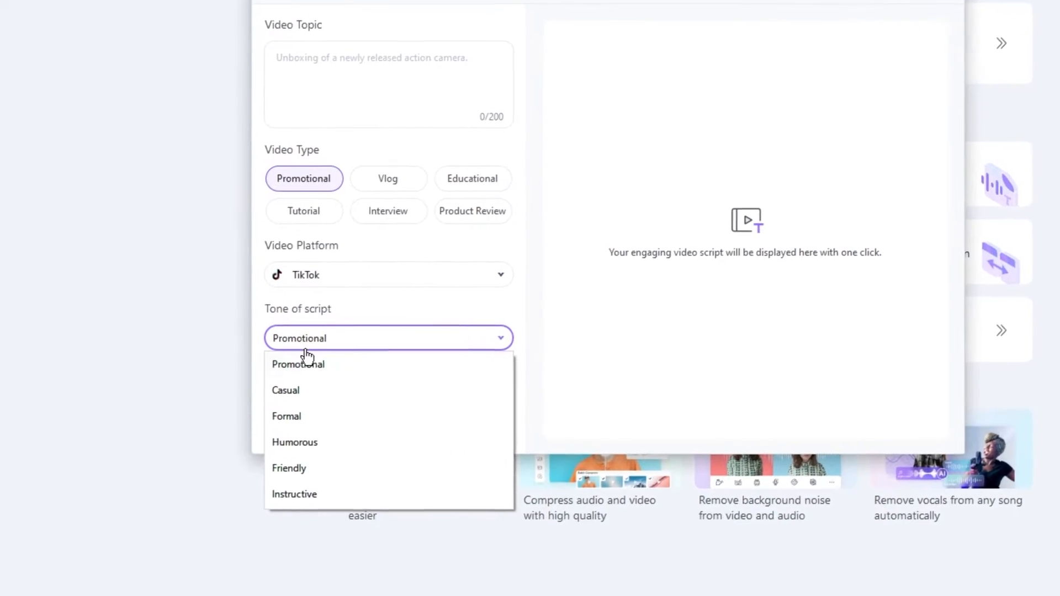
{"action": "left_click", "coordinate": [308, 418]}
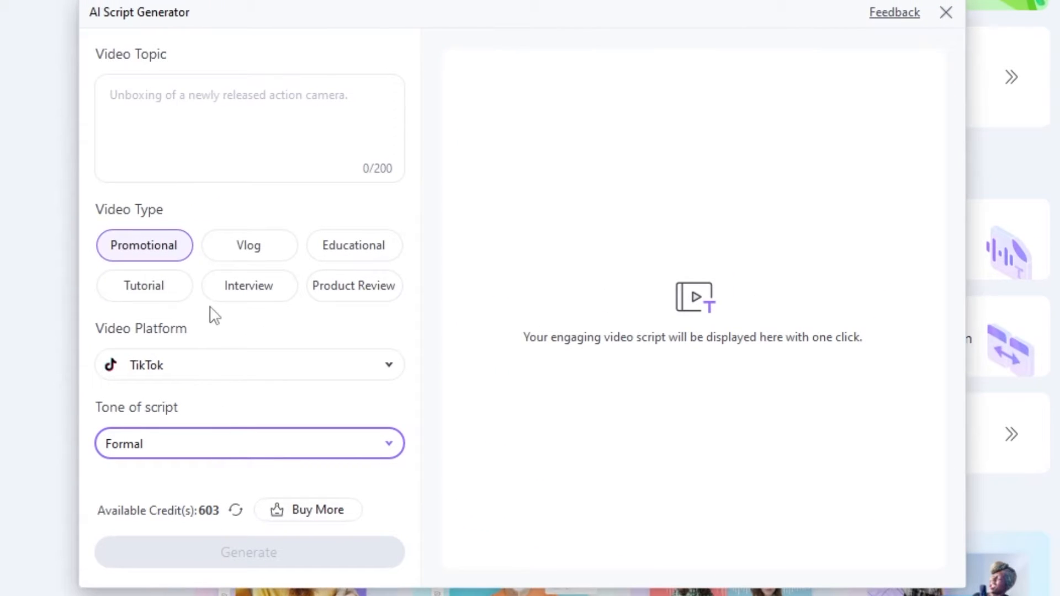
{"action": "left_click", "coordinate": [330, 246]}
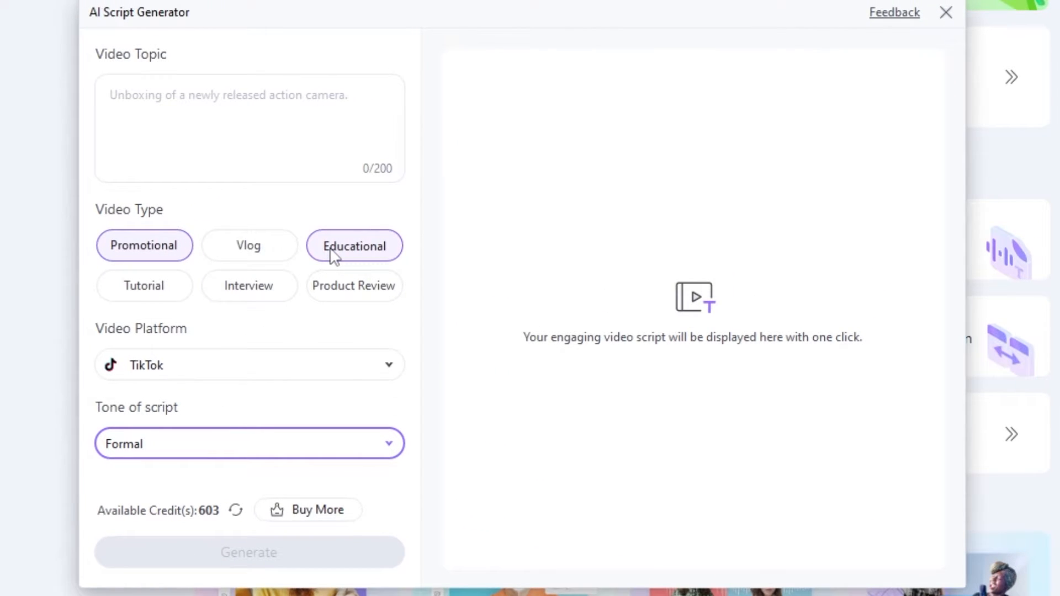
Generate a script from the topic "Give me 10 quotes about life,getting succsesfull or achieving greatness. Make them easy to understand and write them in simple english"
{"action": "left_click", "coordinate": [270, 126]}
{"action": "type", "text": "Give me 10 quotes about"}
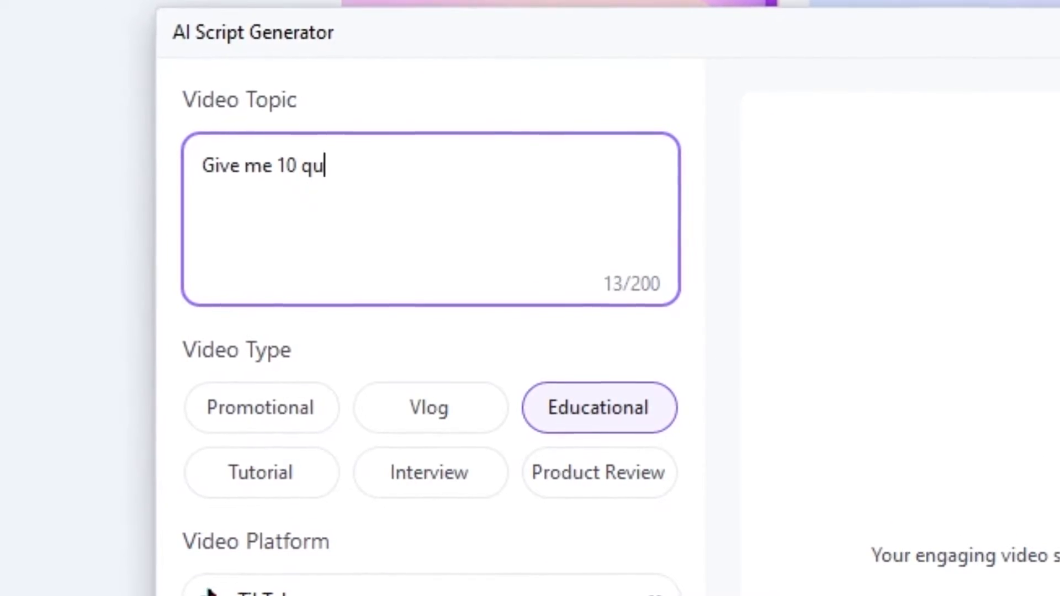
{"action": "type", "text": " life,getting suc"}
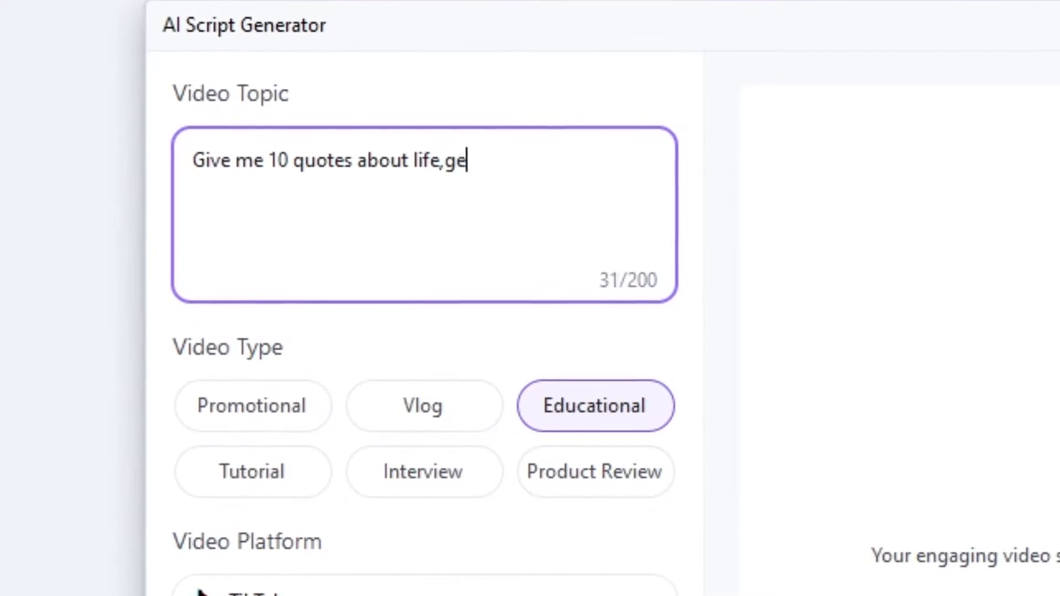
{"action": "type", "text": "csesfull or achie"}
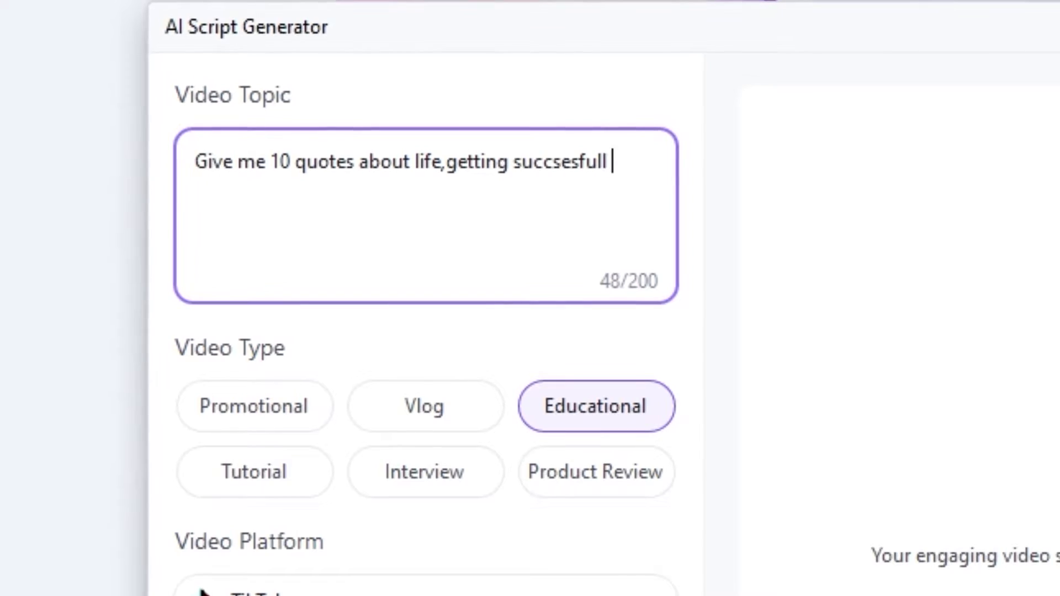
{"action": "type", "text": "ving greatness. Make them"}
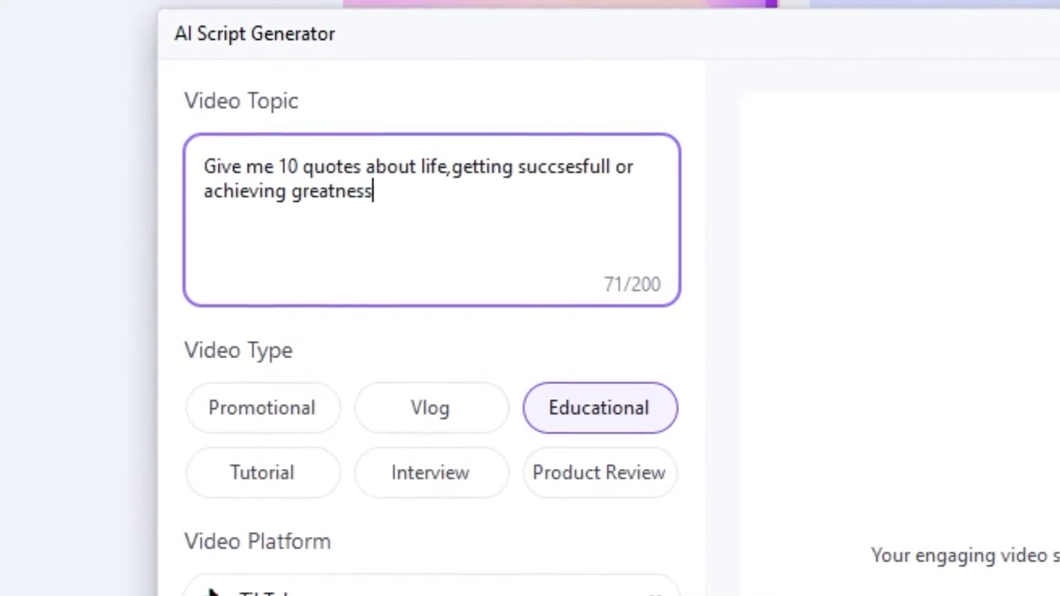
{"action": "type", "text": " easy to understand and write "}
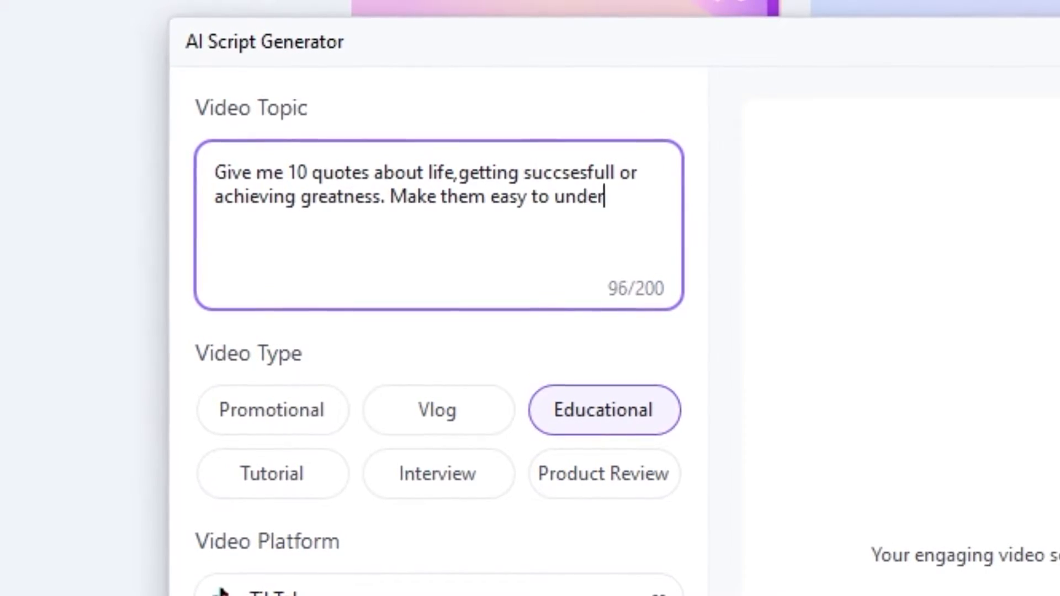
{"action": "type", "text": "them in simple english"}
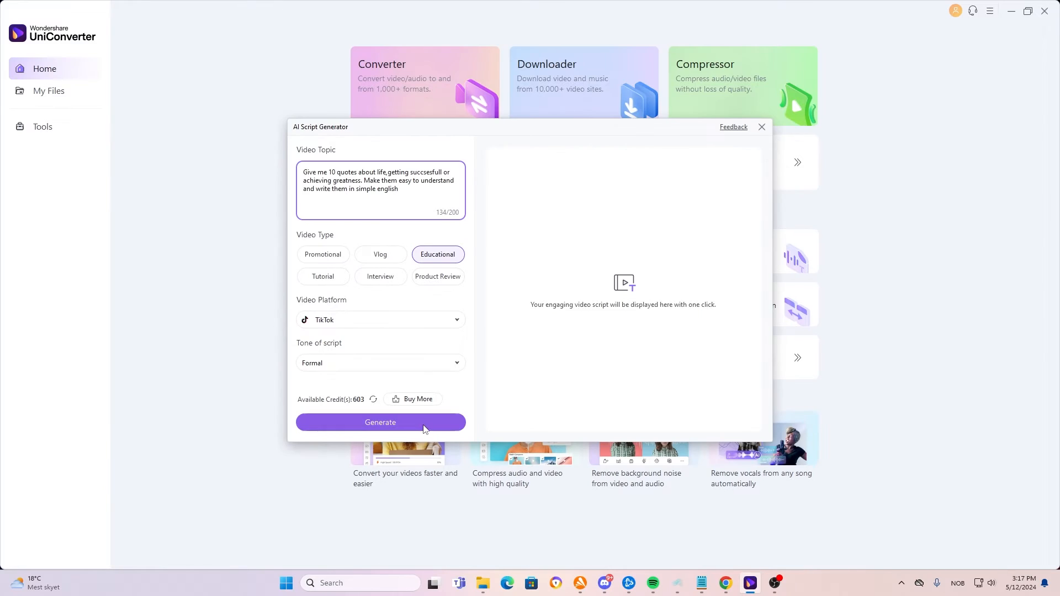
{"action": "left_click", "coordinate": [387, 422]}
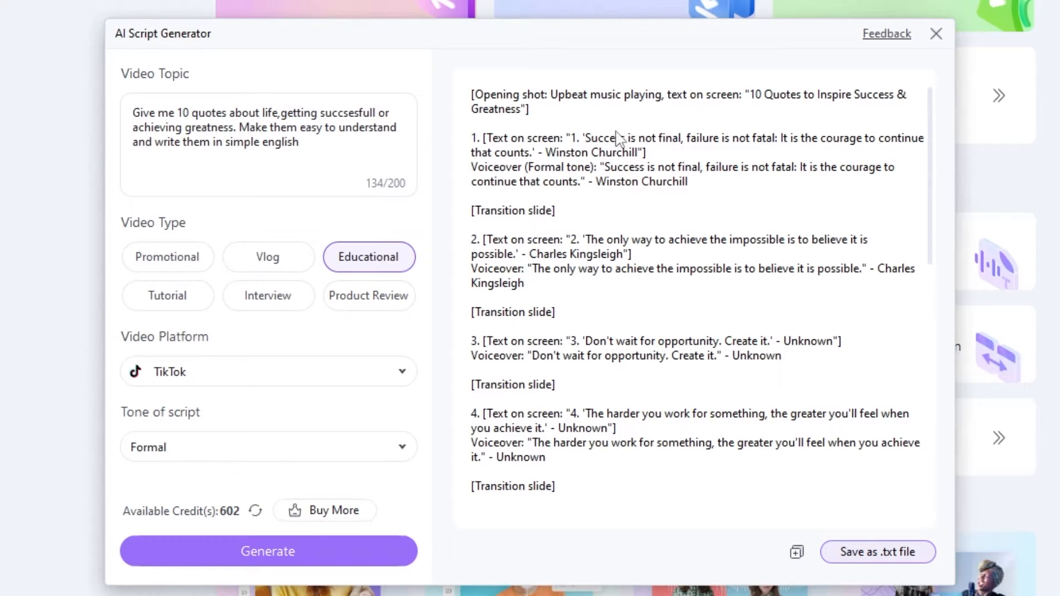
Review the generated script, copy the first quote with its author, and close the AI Script Generator
{"action": "scroll", "coordinate": [589, 139], "scroll_direction": "down", "scroll_amount": 10}
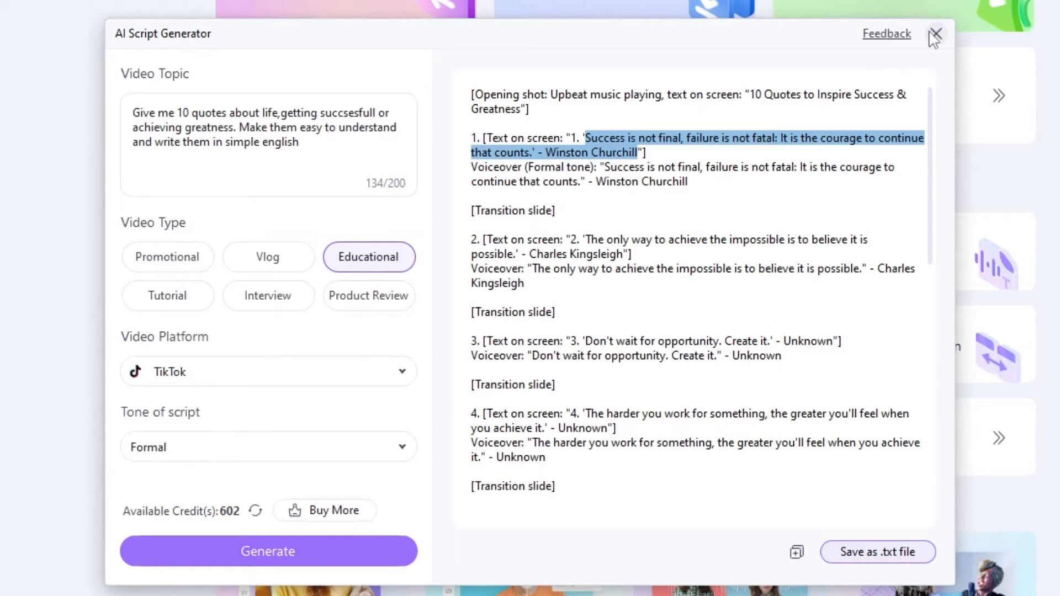
{"action": "left_click", "coordinate": [935, 34]}
{"action": "left_click", "coordinate": [594, 368]}
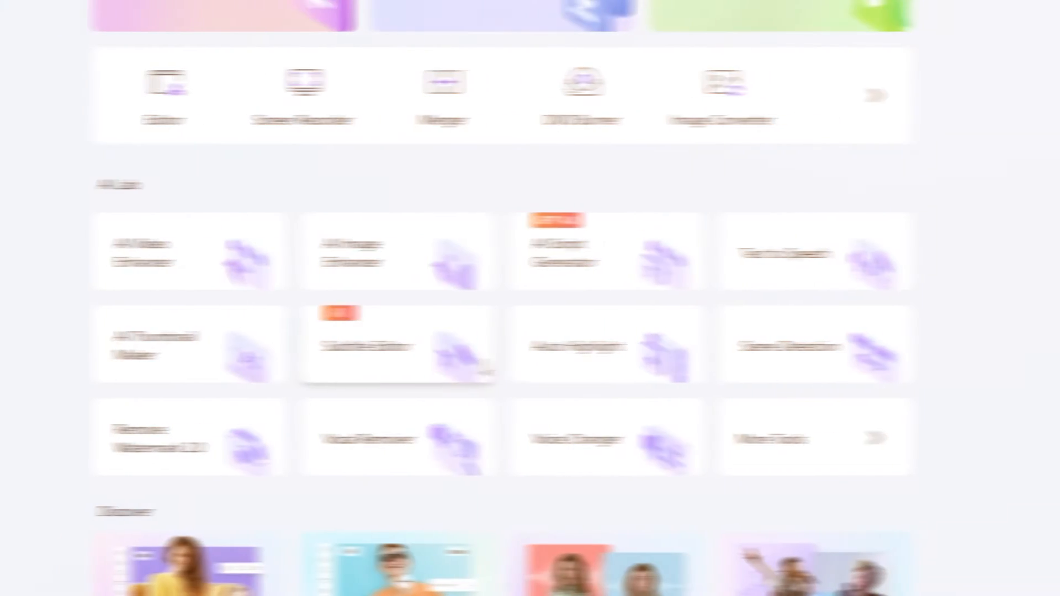
Enter the copied first quote in Text to Speech and remove the stray quotation mark after "counts."
{"action": "left_click", "coordinate": [739, 265]}
{"action": "left_click", "coordinate": [500, 150]}
{"action": "type", "text": "Success is not final, failure is not fatal: It is the courage to continue that counts.' - Winston Churchill"}
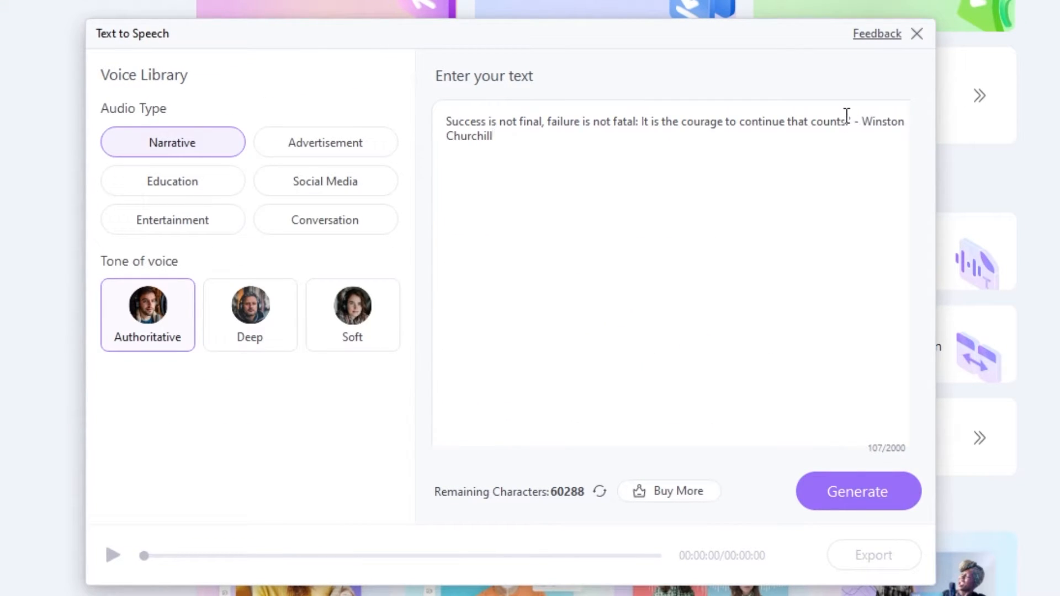
{"action": "key", "text": "BackSpace"}
Compare the Social Media and Narrative voices, and generate the speech with the Narrative audio type and Authoritative tone
{"action": "mouse_move", "coordinate": [160, 337]}
{"action": "mouse_move", "coordinate": [252, 318]}
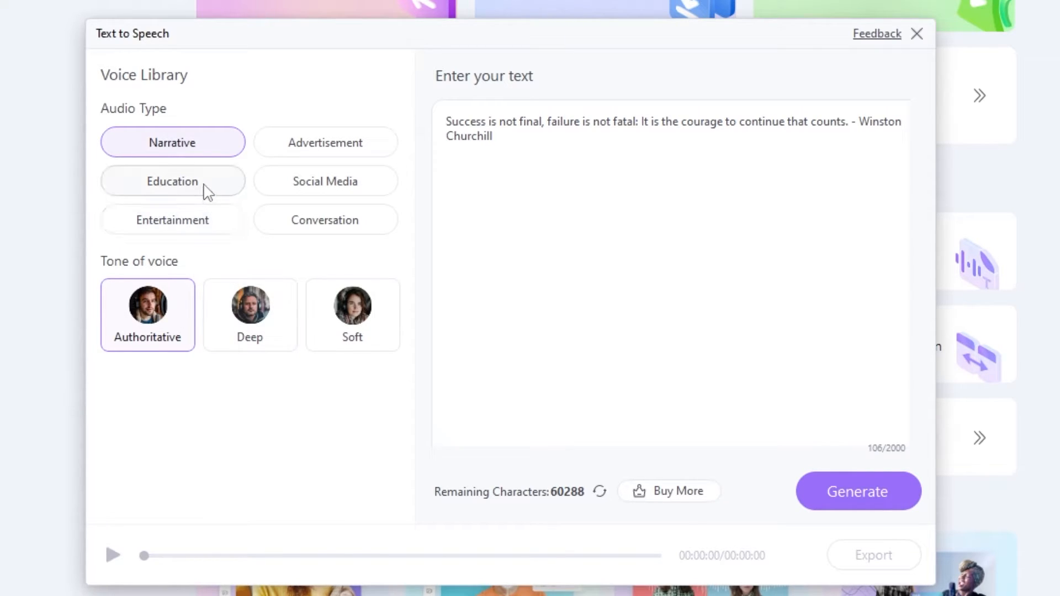
{"action": "left_click", "coordinate": [286, 188]}
{"action": "mouse_move", "coordinate": [154, 317]}
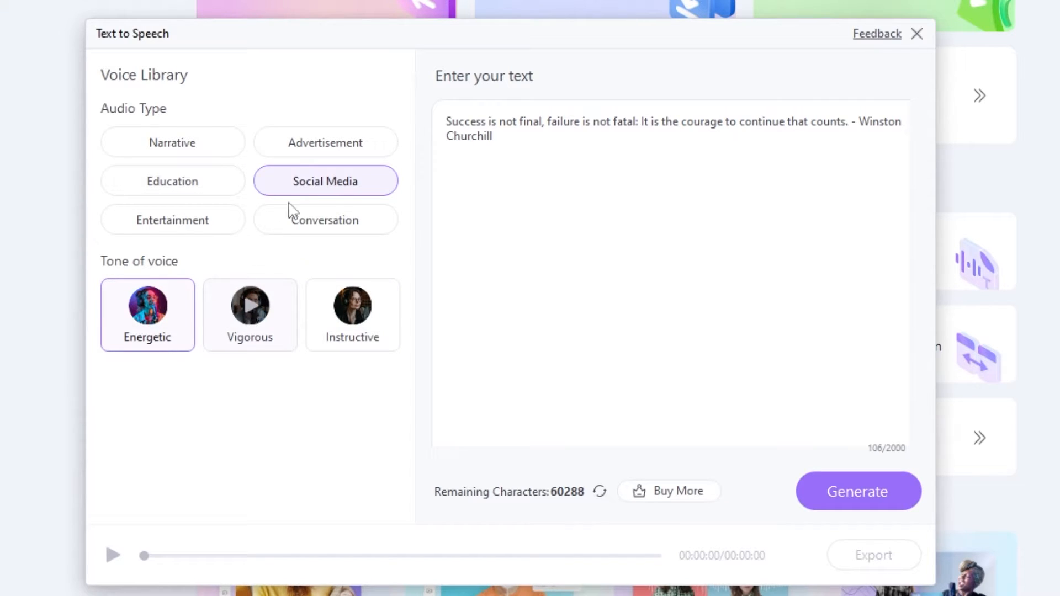
{"action": "left_click", "coordinate": [186, 149]}
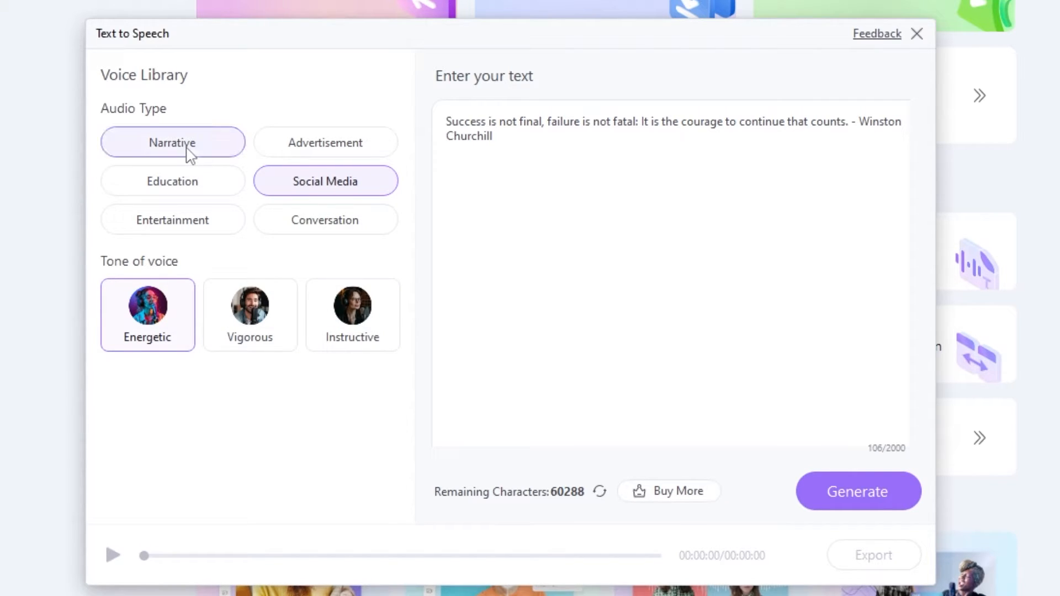
{"action": "mouse_move", "coordinate": [153, 323]}
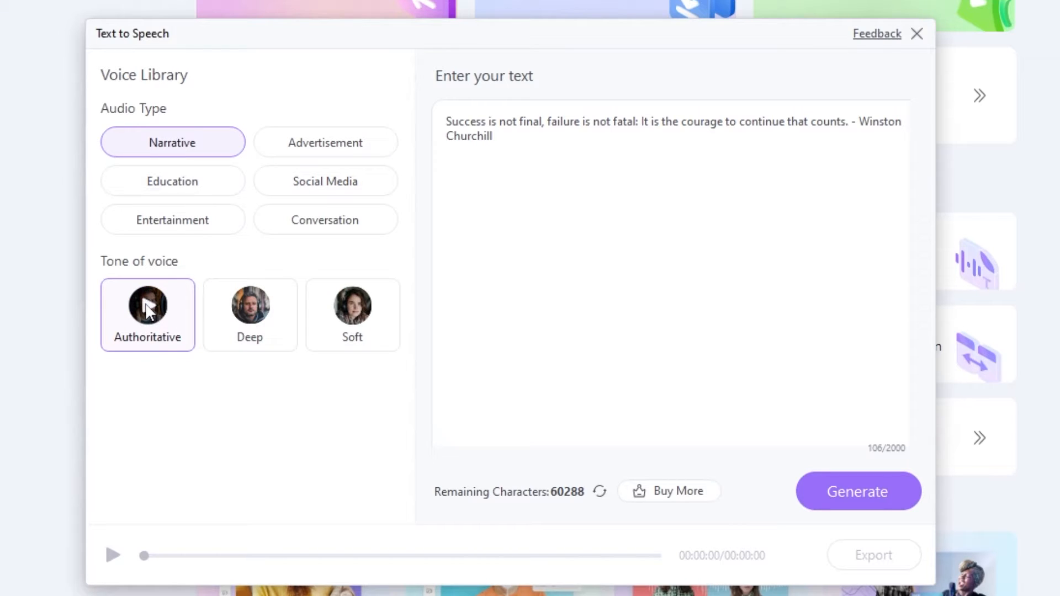
{"action": "left_click", "coordinate": [830, 492]}
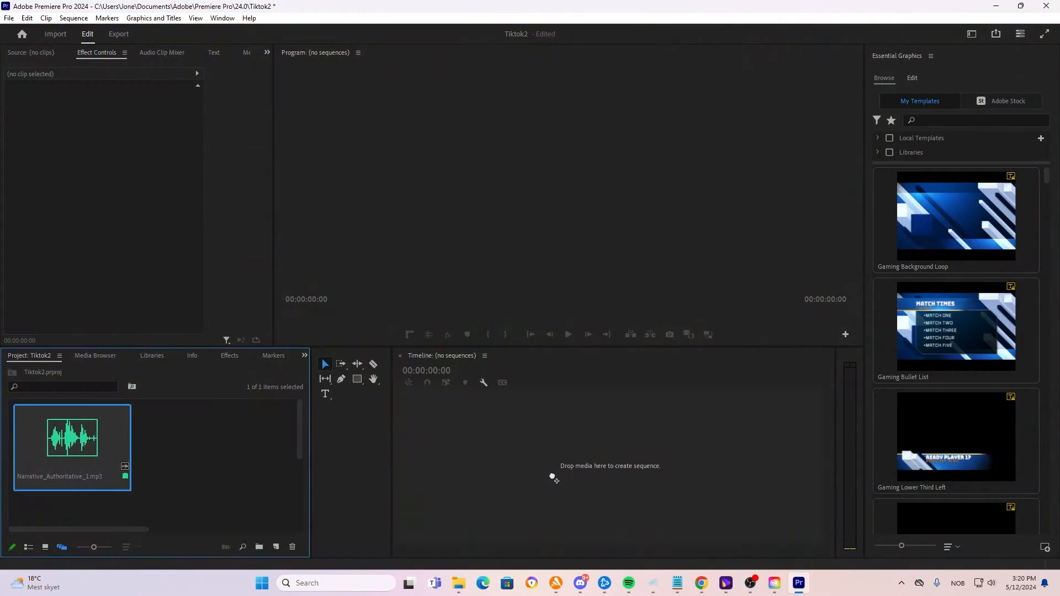
In Premiere Pro, create a sequence from Narrative_Authoritative_1.mp3 and play it back
{"action": "left_click_drag", "start_coordinate": [72, 442], "coordinate": [578, 440]}
{"action": "key", "text": "space"}
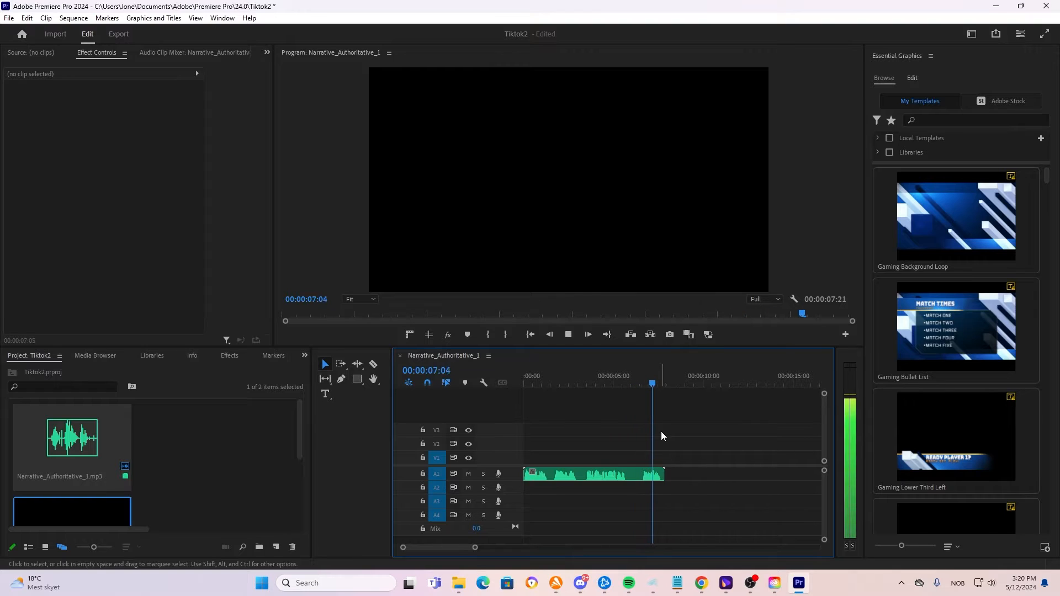
Set the sequence's frame size to 1080 horizontal by 1920 vertical and return the playhead to the start
{"action": "left_click", "coordinate": [74, 17]}
{"action": "left_click", "coordinate": [83, 29]}
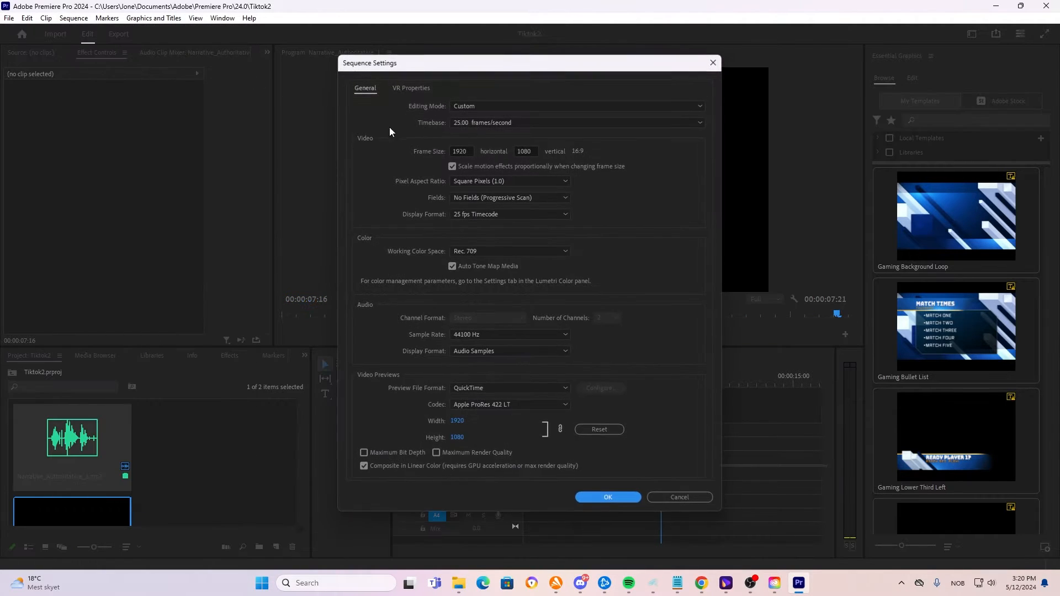
{"action": "left_click", "coordinate": [468, 154]}
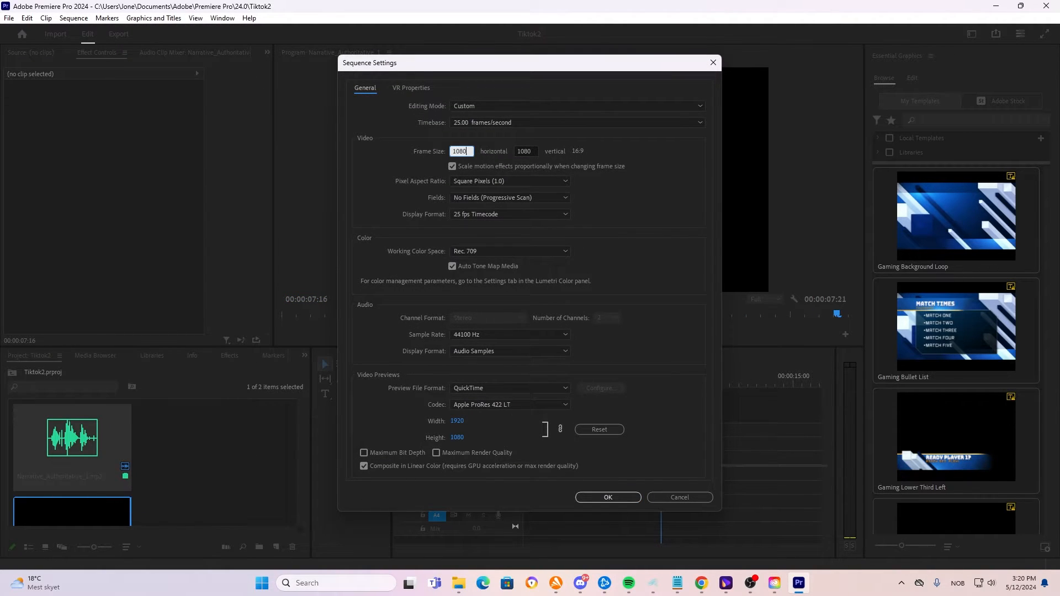
{"action": "type", "text": "1080"}
{"action": "left_click", "coordinate": [527, 149]}
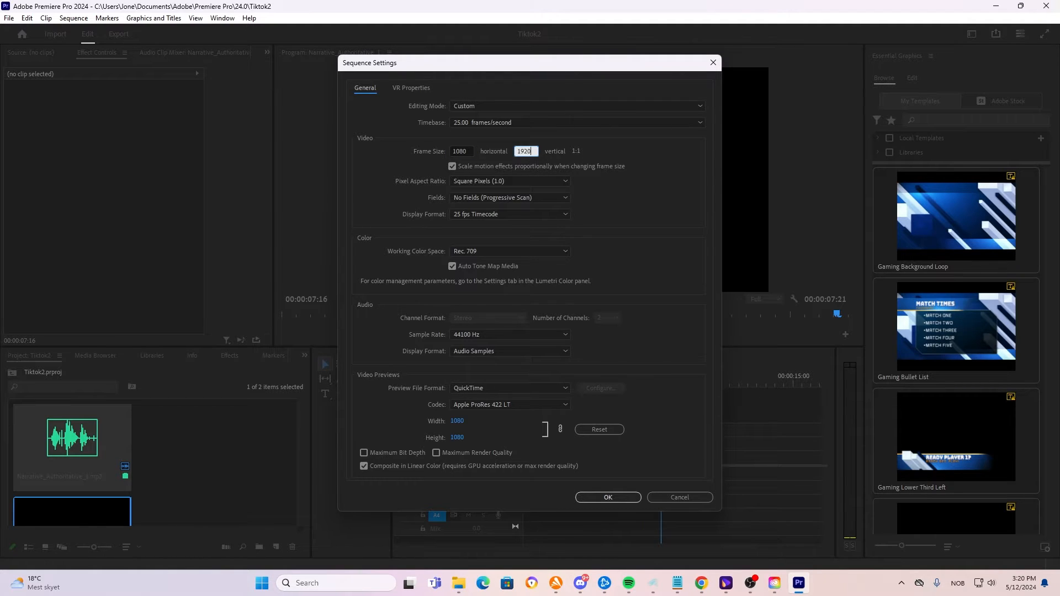
{"action": "key", "text": "Return"}
{"action": "key", "text": "Home"}
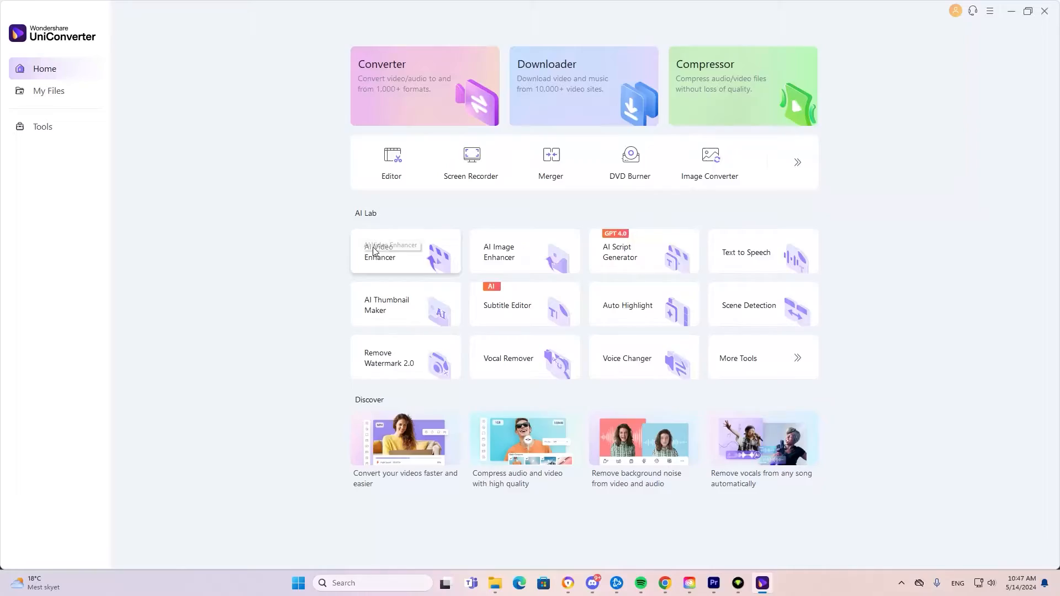
In UniConverter, load the office-speech video clip into AI Video Enhancer and pause its playback
{"action": "left_click", "coordinate": [375, 252]}
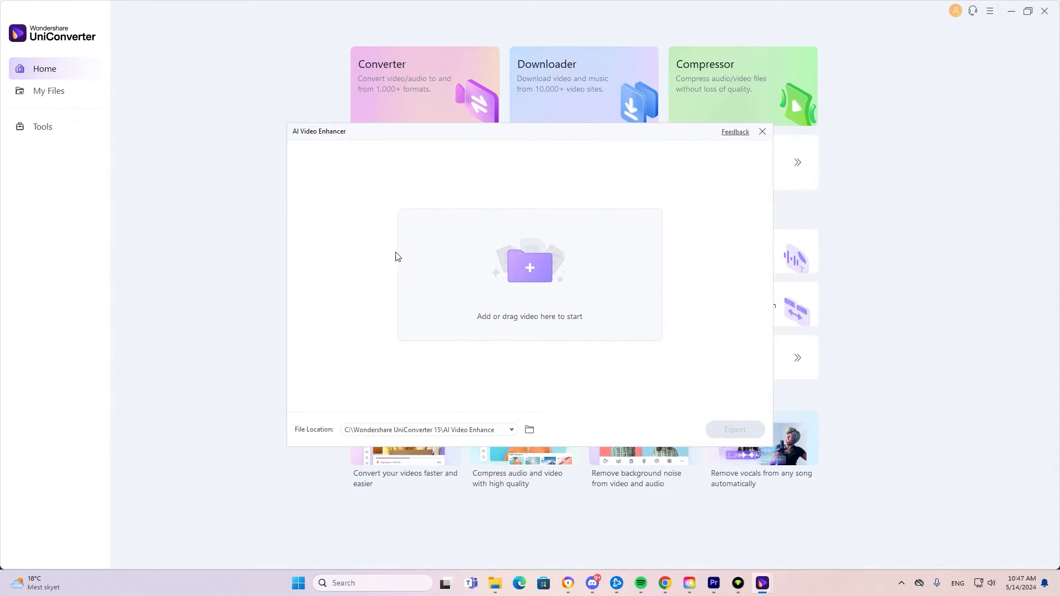
{"action": "left_click", "coordinate": [762, 132]}
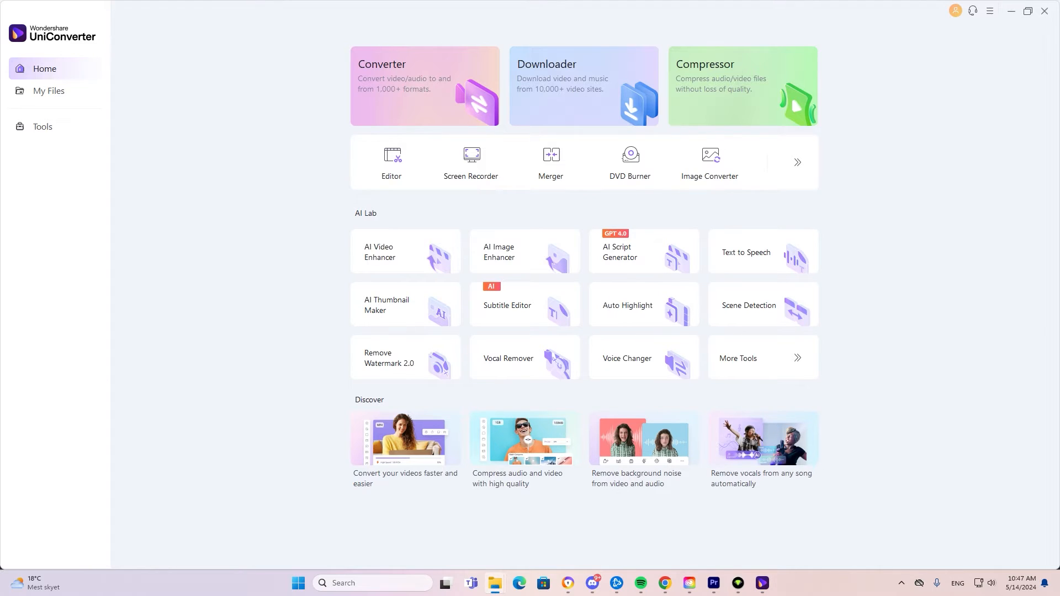
{"action": "left_click", "coordinate": [199, 262]}
{"action": "left_click", "coordinate": [368, 261]}
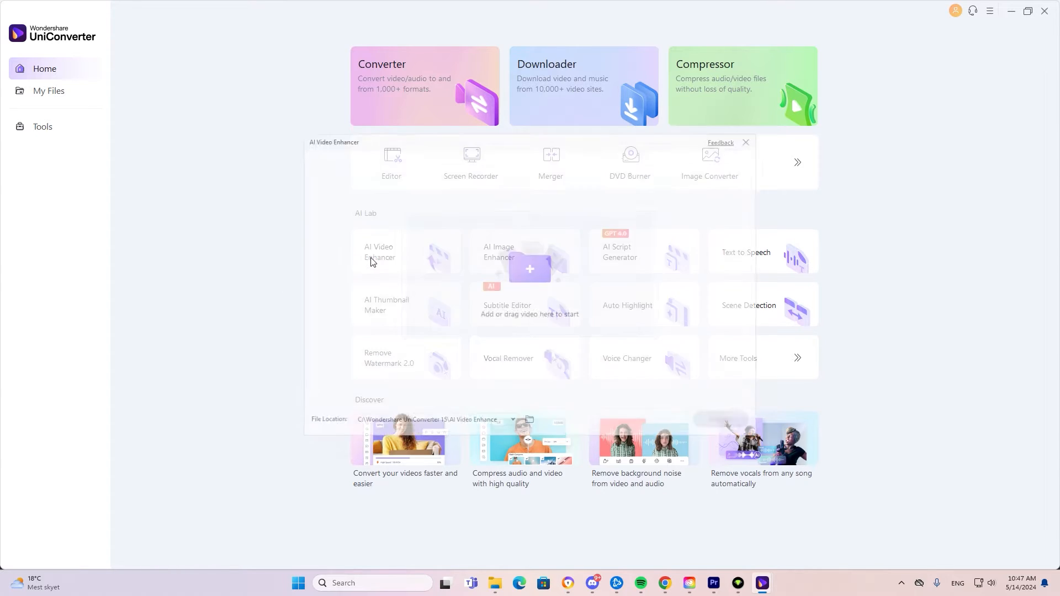
{"action": "left_click_drag", "start_coordinate": [0, 298], "coordinate": [529, 268]}
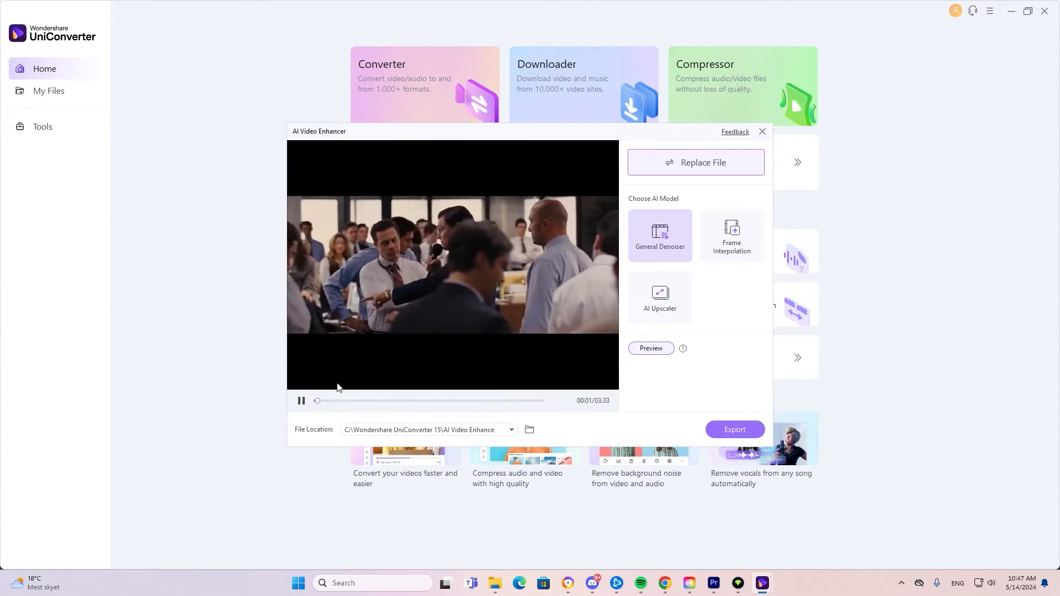
{"action": "left_click", "coordinate": [301, 401]}
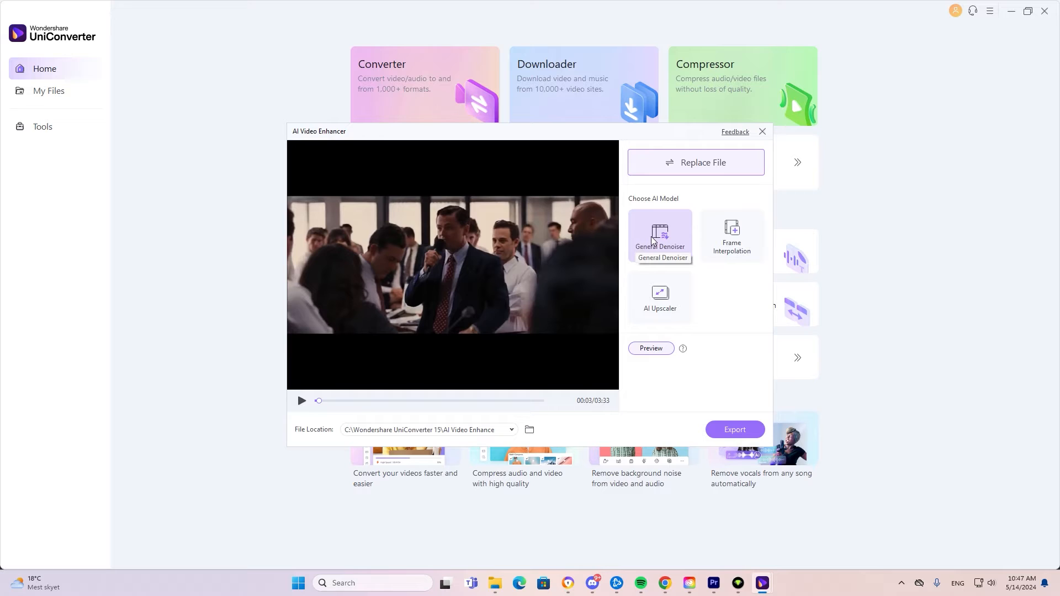
Try the Frame Interpolation model at 4X(120 FPS) and the AI Upscaler model at 2X(3840*2160)
{"action": "left_click", "coordinate": [724, 237]}
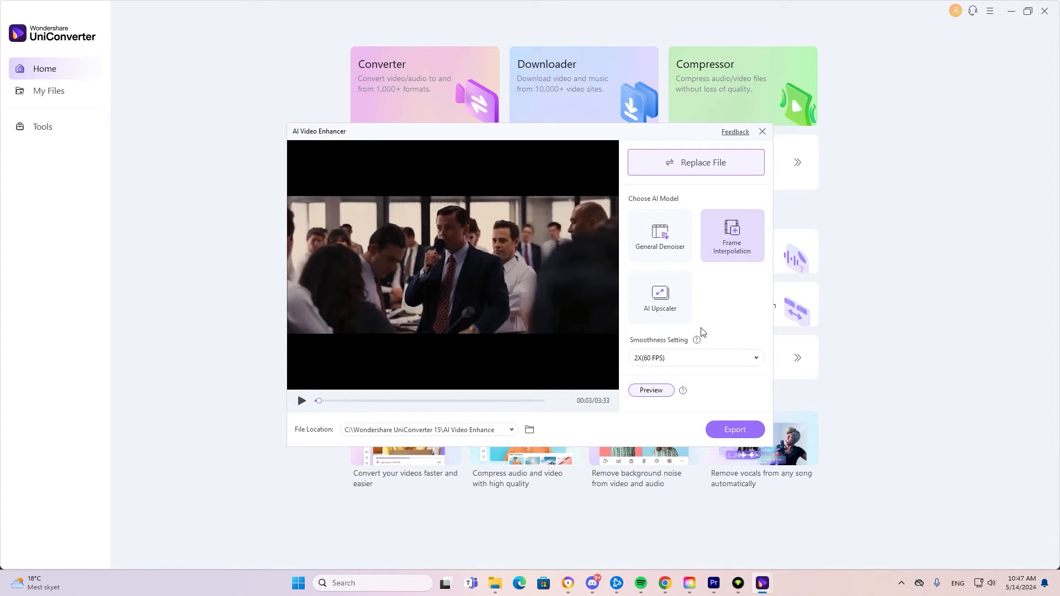
{"action": "left_click", "coordinate": [661, 358]}
{"action": "left_click", "coordinate": [649, 394]}
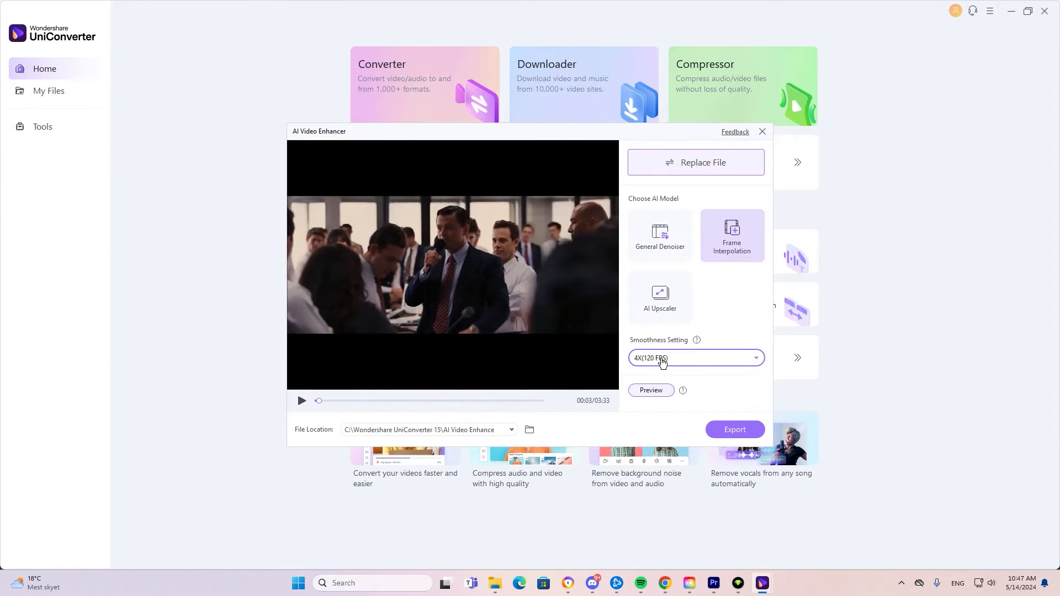
{"action": "left_click", "coordinate": [674, 314]}
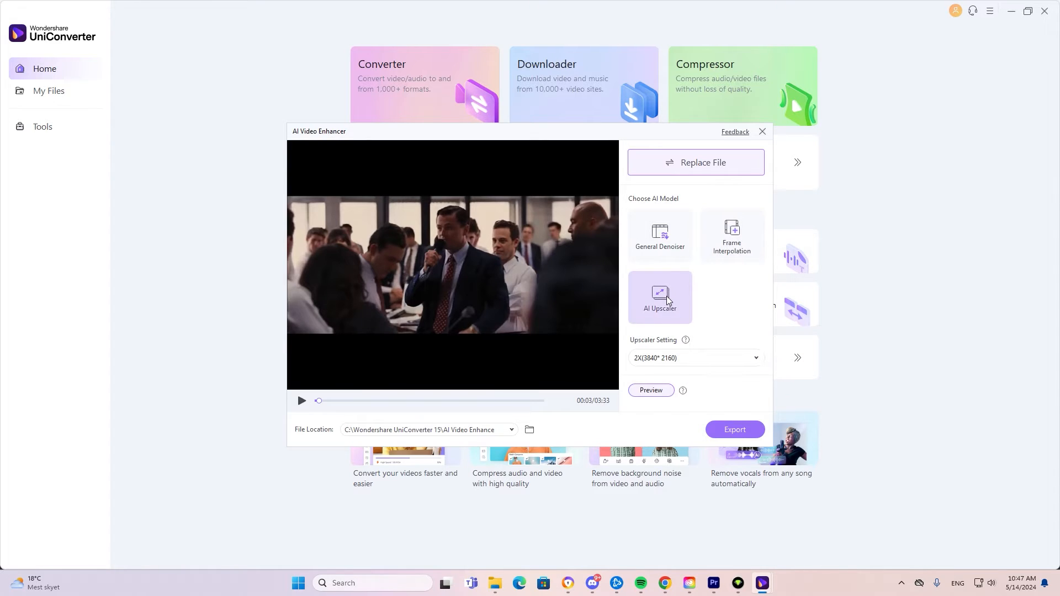
{"action": "left_click", "coordinate": [656, 359]}
{"action": "left_click", "coordinate": [702, 337]}
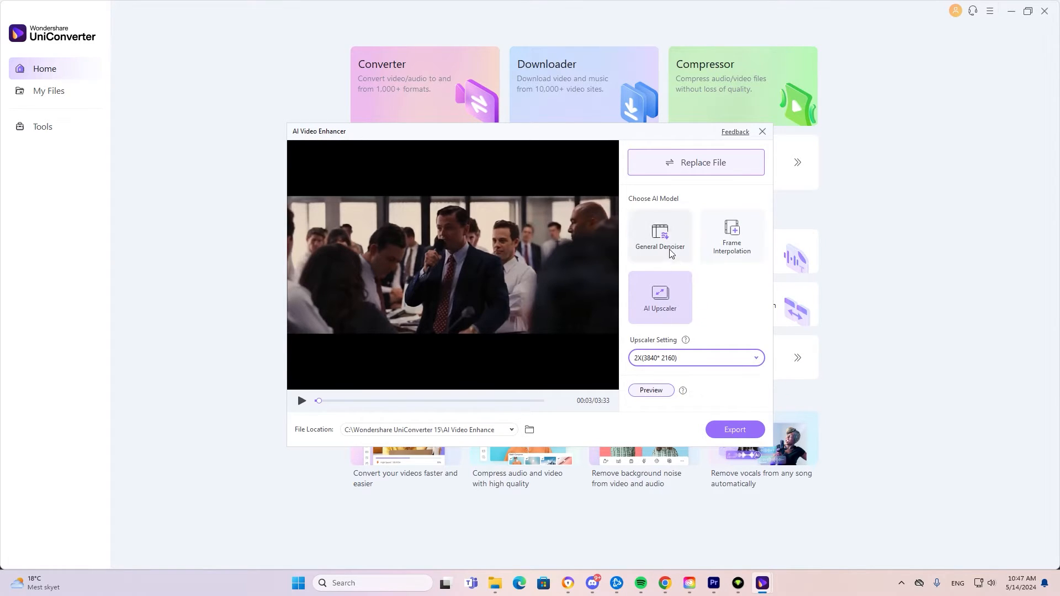
Choose the General Denoiser model and run a preview of the enhanced clip
{"action": "left_click", "coordinate": [670, 250]}
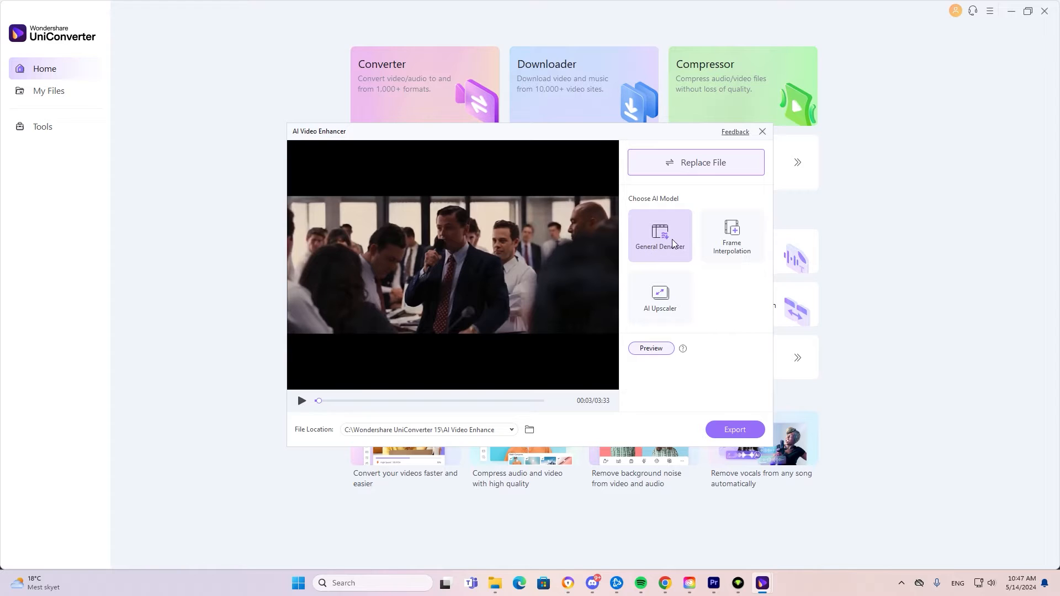
{"action": "left_click", "coordinate": [670, 349]}
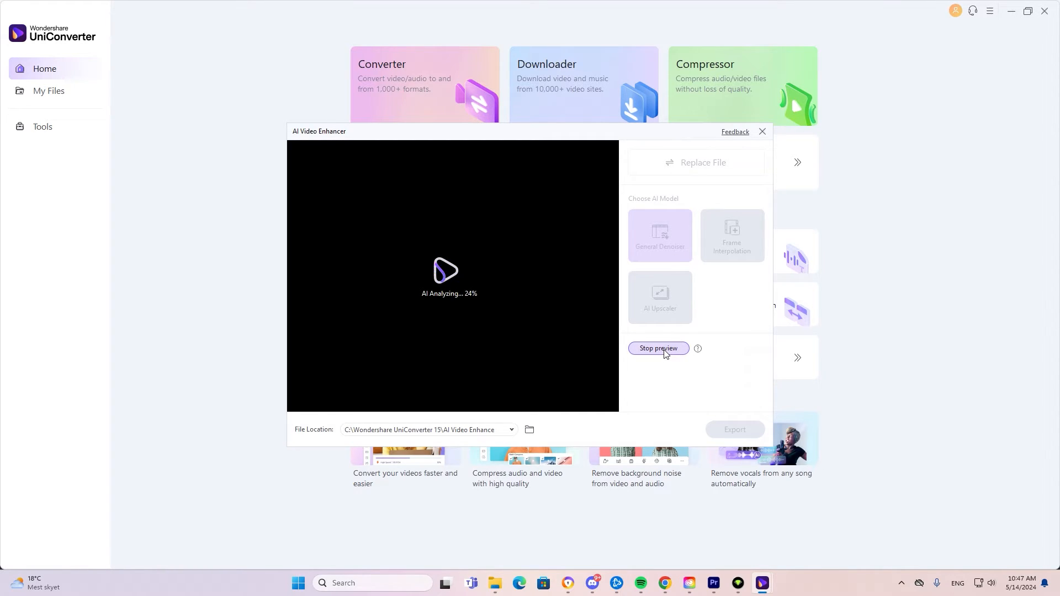
{"action": "left_click", "coordinate": [665, 352]}
{"action": "left_click", "coordinate": [660, 348]}
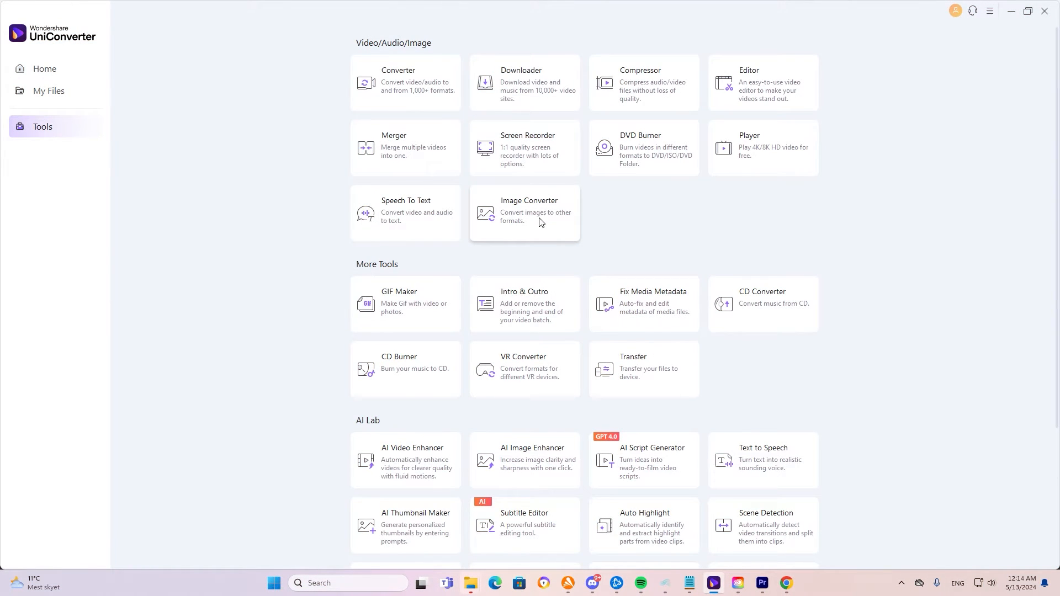
Open UniConverter's Auto Crop tool, load the office-speech video clip and pause its playback
{"action": "scroll", "coordinate": [541, 222], "scroll_direction": "down", "scroll_amount": 1}
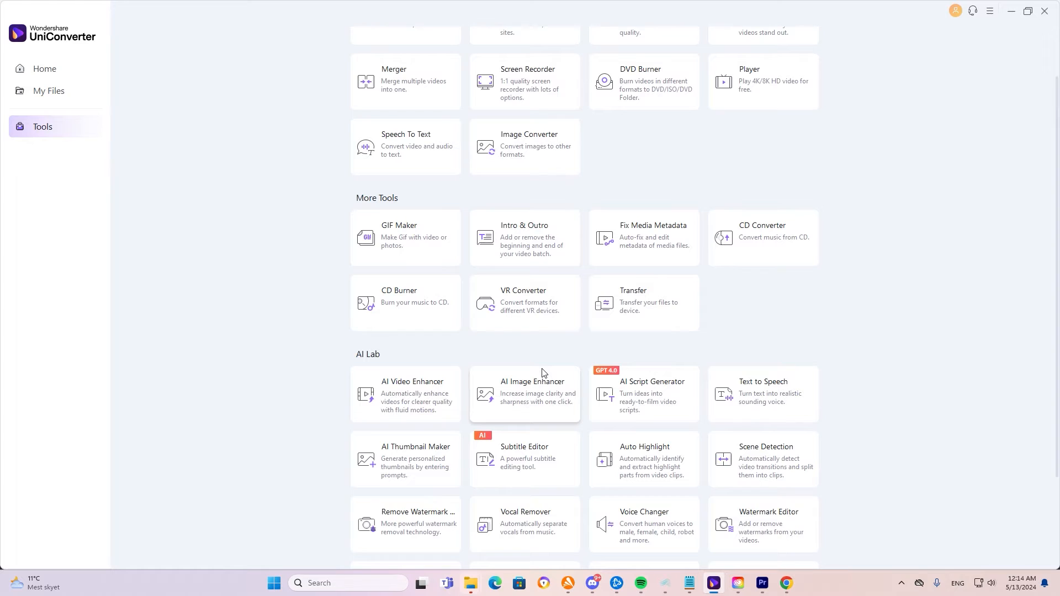
{"action": "scroll", "coordinate": [541, 374], "scroll_direction": "down", "scroll_amount": 2}
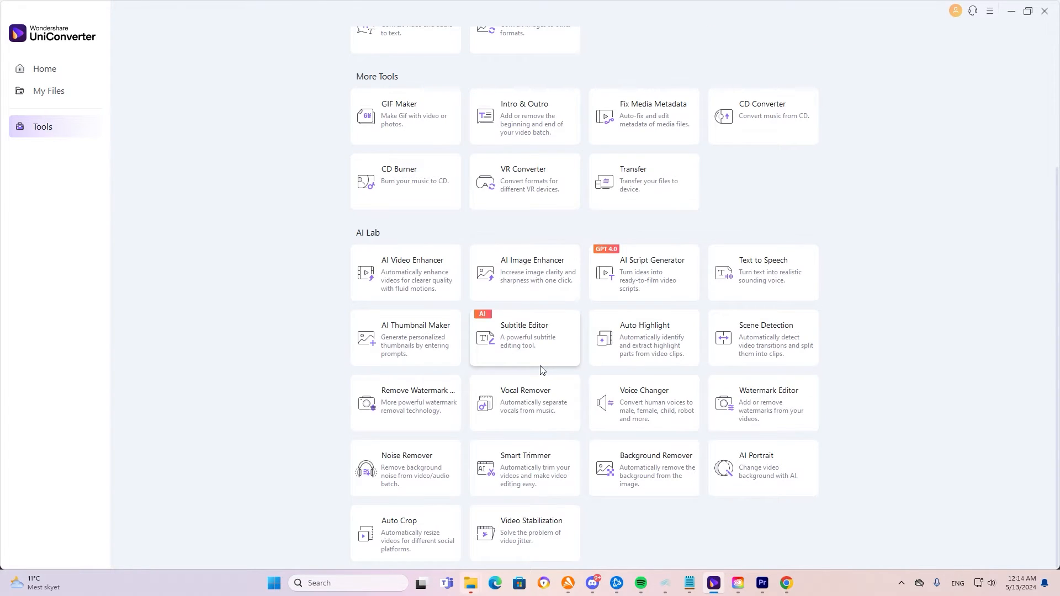
{"action": "left_click", "coordinate": [440, 516]}
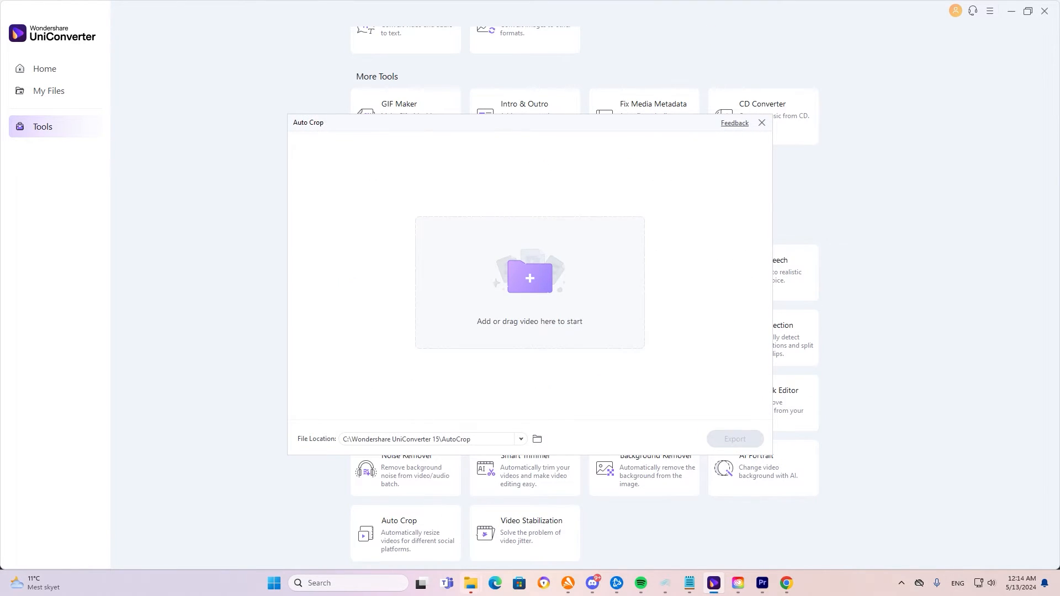
{"action": "left_click", "coordinate": [513, 276]}
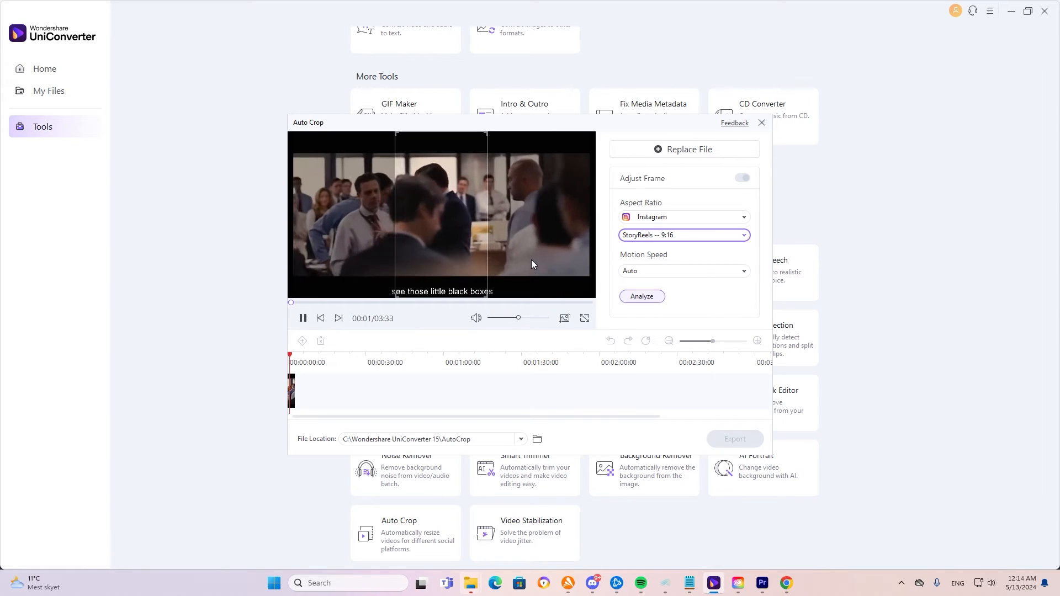
{"action": "left_click", "coordinate": [304, 319]}
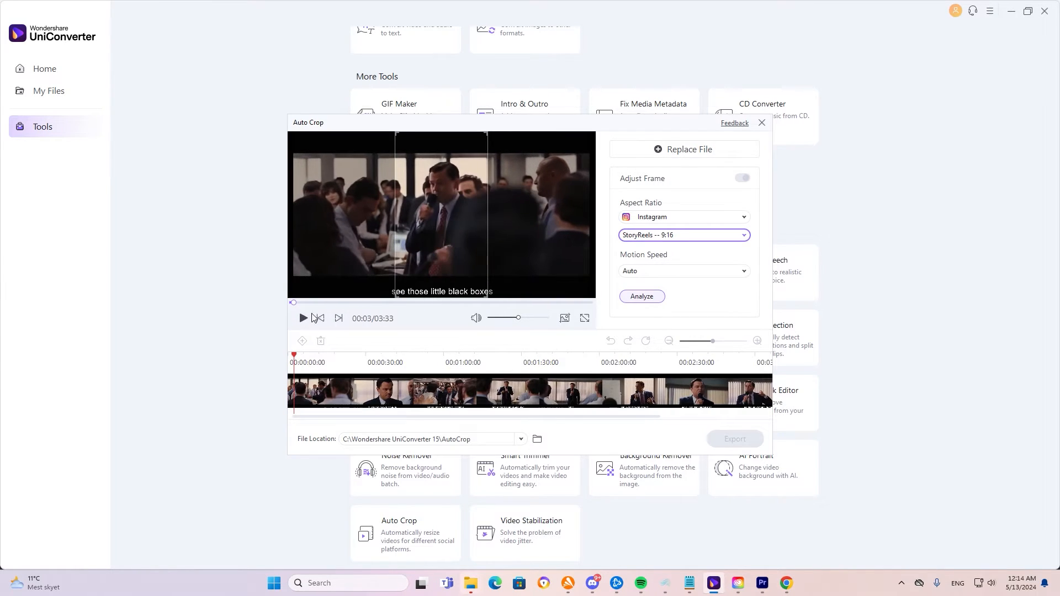
Set the crop's aspect ratio to TikTok Standard 9:16 with Auto motion speed and analyze the clip
{"action": "left_click", "coordinate": [651, 217]}
{"action": "left_click", "coordinate": [646, 239]}
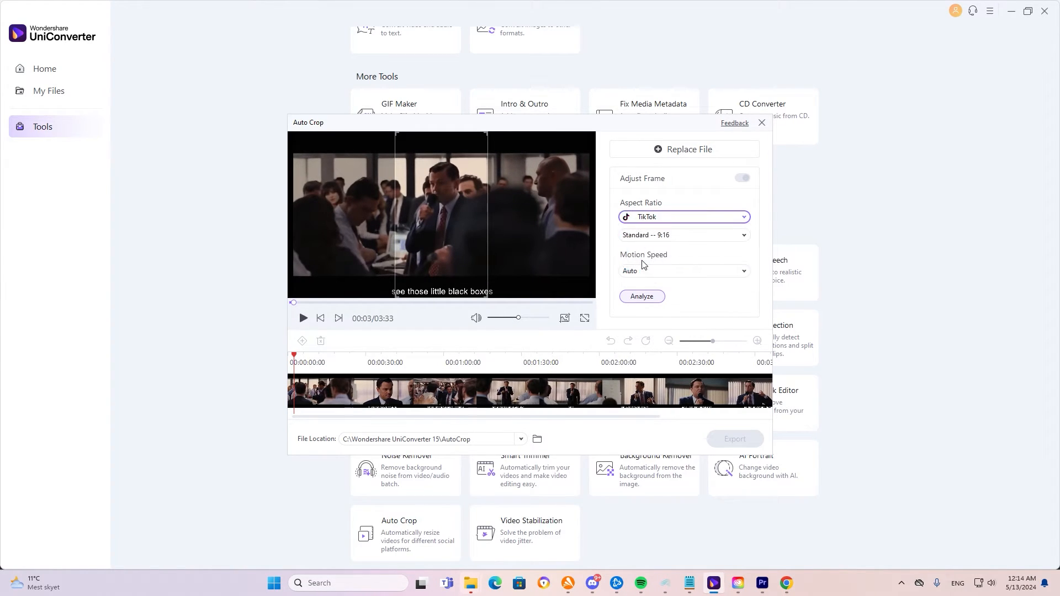
{"action": "left_click", "coordinate": [657, 271]}
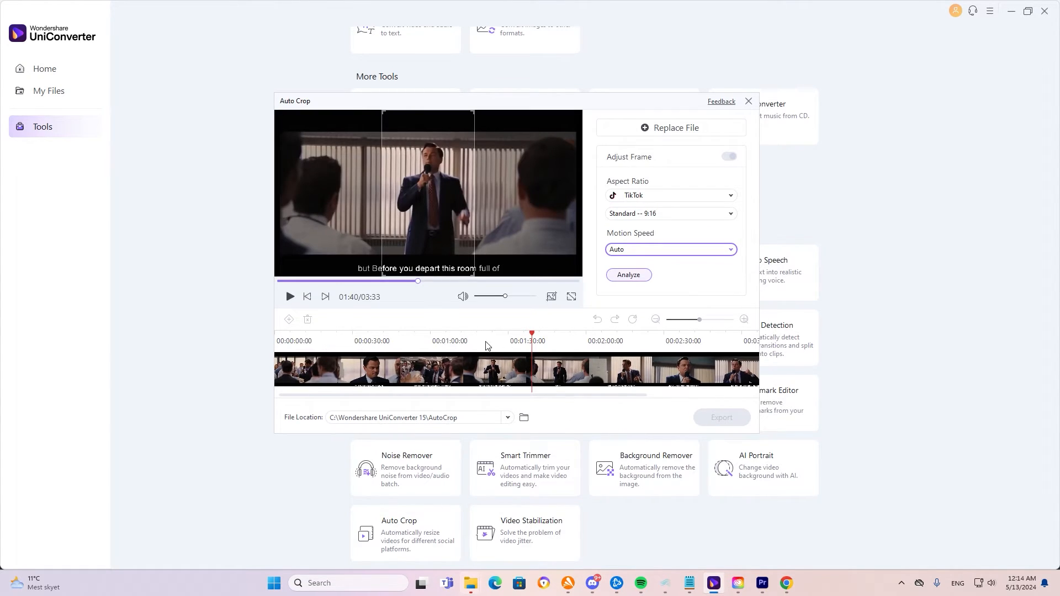
{"action": "left_click", "coordinate": [627, 277]}
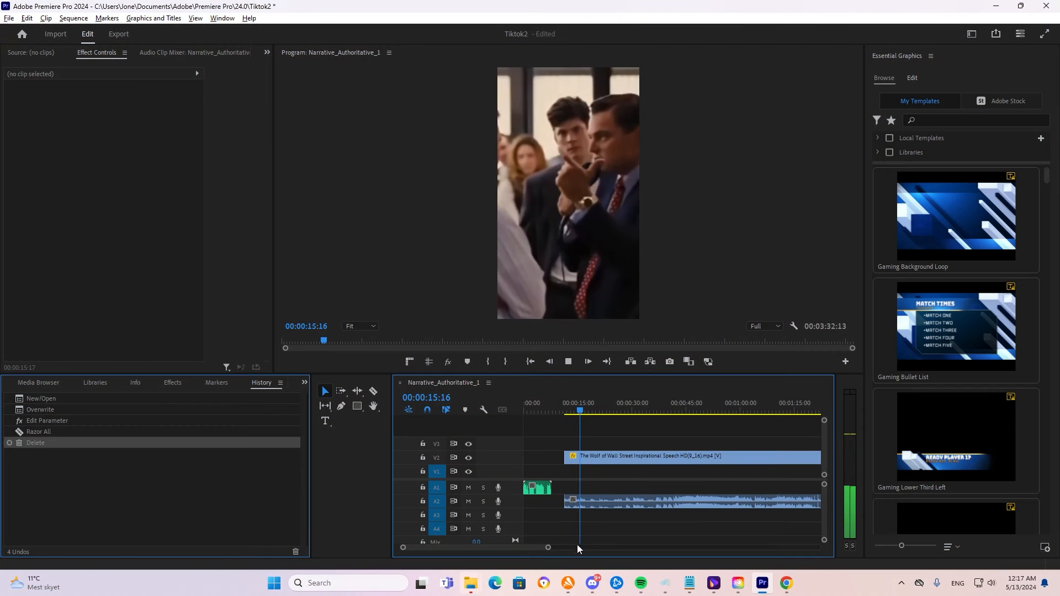
In Premiere Pro, split the Wolf of Wall Street clip at 00:00:19:19 and delete everything after the cut
{"action": "left_click", "coordinate": [648, 456]}
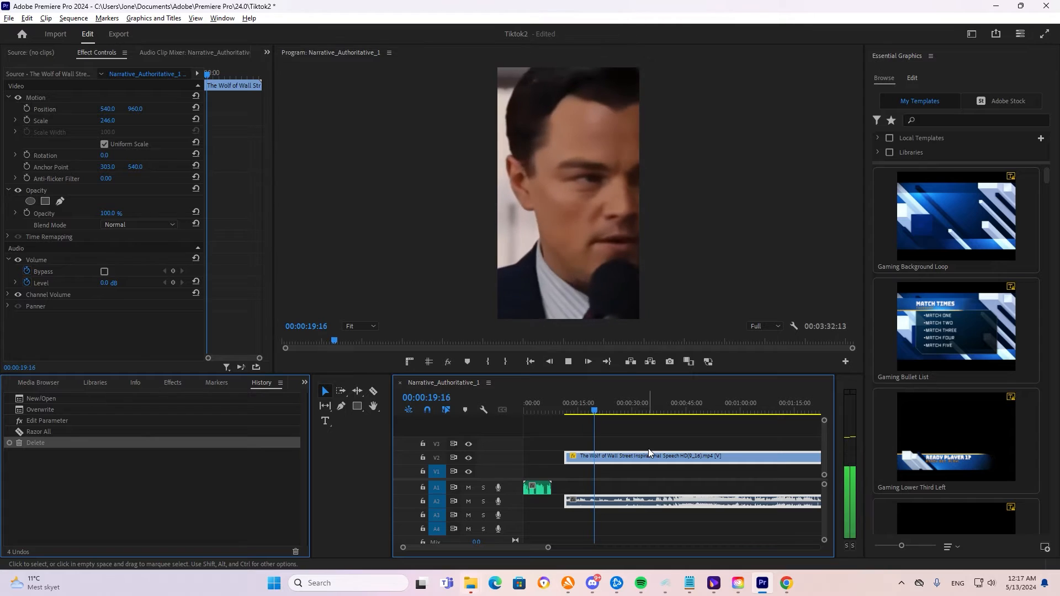
{"action": "key", "text": "ctrl+shift+k"}
{"action": "right_click", "coordinate": [653, 454]}
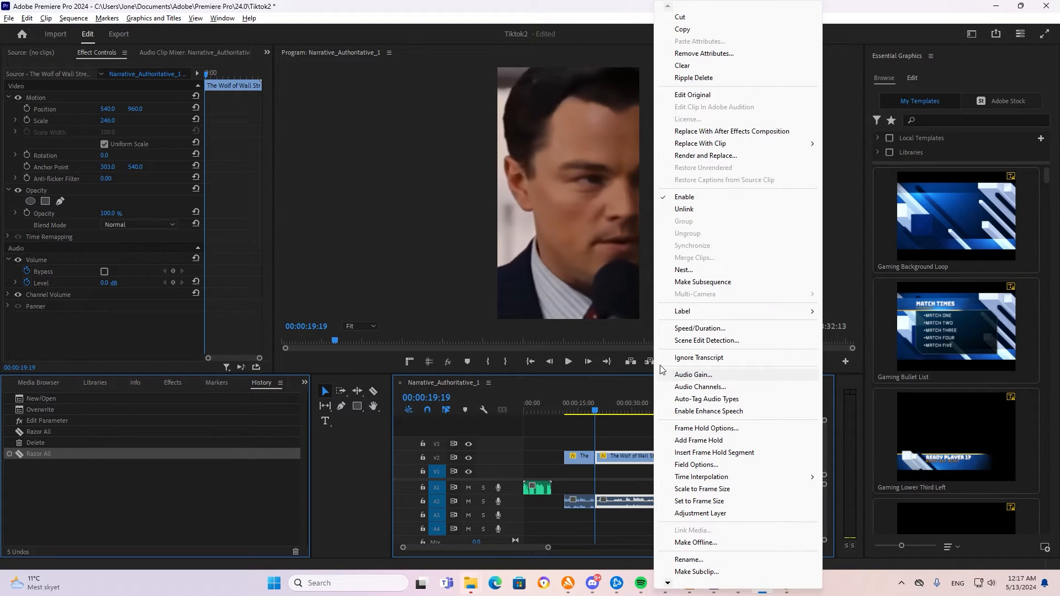
{"action": "left_click", "coordinate": [684, 209]}
{"action": "left_click_drag", "start_coordinate": [639, 522], "coordinate": [637, 455]}
{"action": "key", "text": "Delete"}
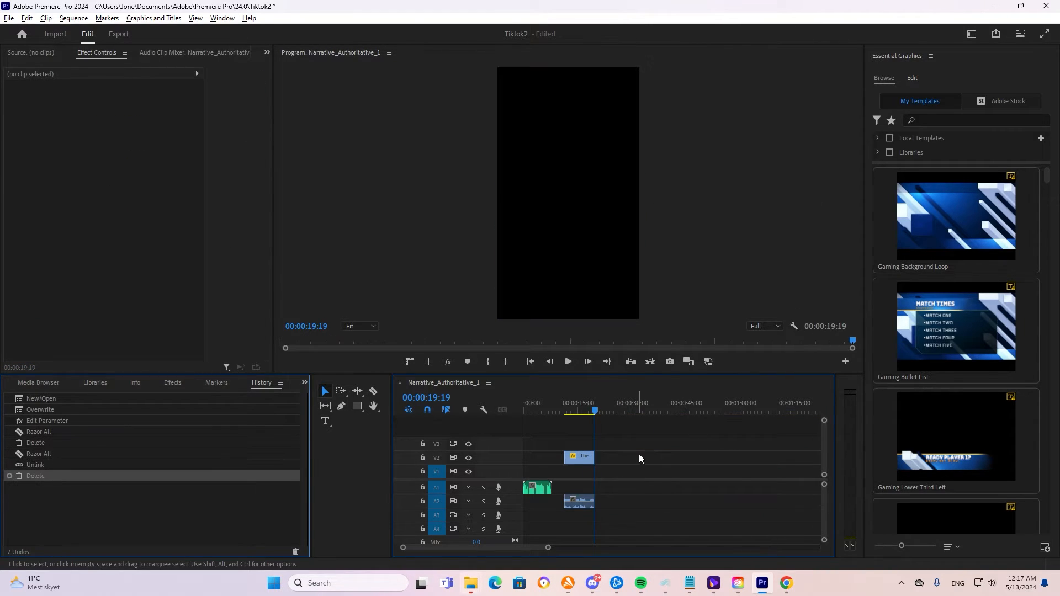
Unlink and delete the remaining clip's audio, and move its video onto track V1 at the sequence start
{"action": "left_click", "coordinate": [580, 504]}
{"action": "right_click", "coordinate": [580, 504]}
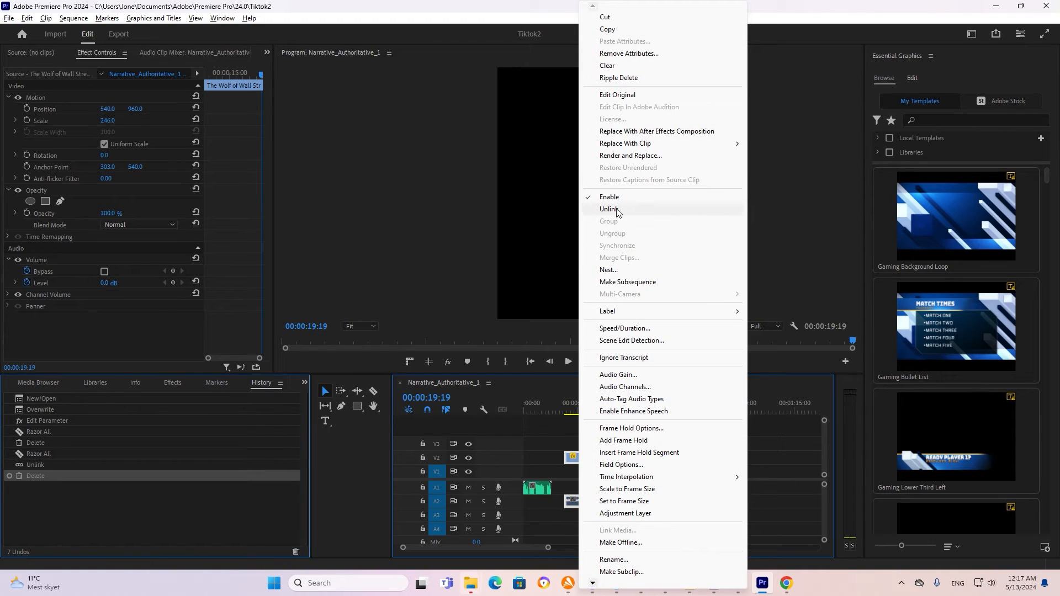
{"action": "left_click", "coordinate": [662, 207]}
{"action": "left_click", "coordinate": [580, 501]}
{"action": "key", "text": "Delete"}
{"action": "key", "text": "Home"}
{"action": "left_click_drag", "start_coordinate": [582, 457], "coordinate": [544, 471]}
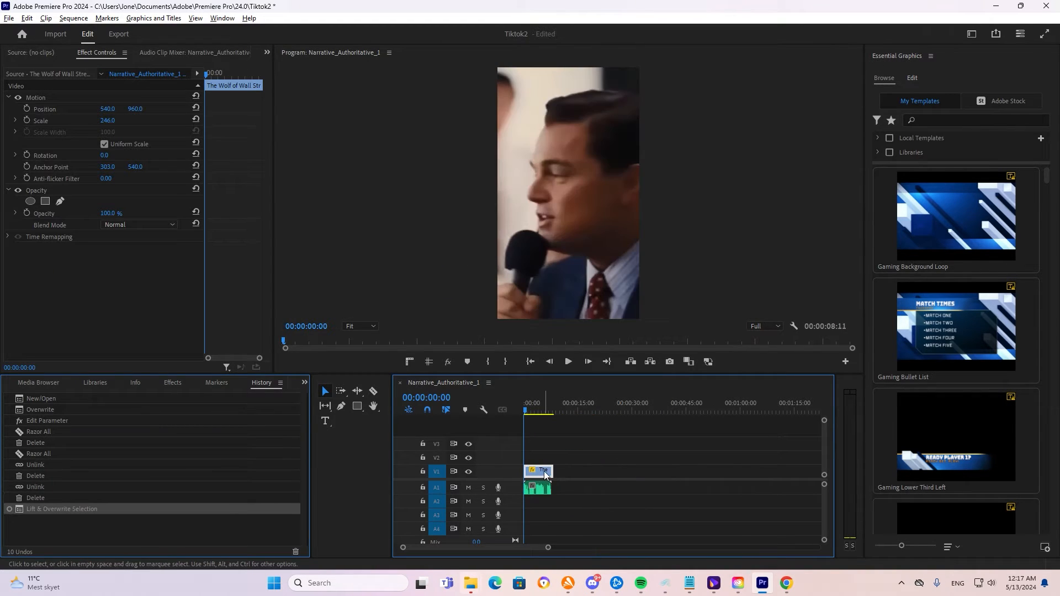
Trim the video clip's end to match the voiceover's end and play the sequence
{"action": "left_click_drag", "start_coordinate": [548, 547], "coordinate": [528, 550]}
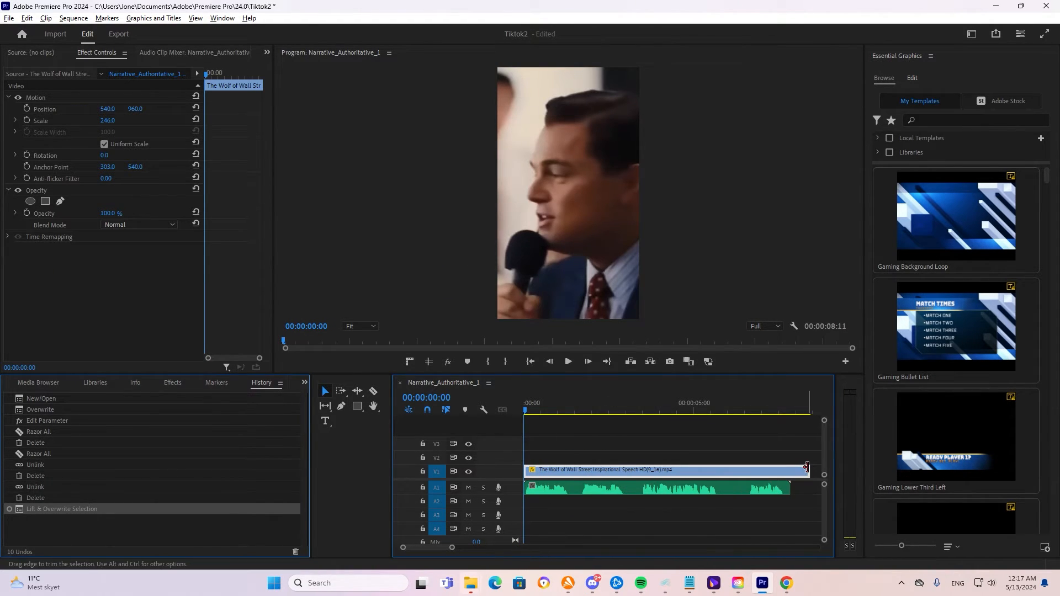
{"action": "left_click_drag", "start_coordinate": [808, 470], "coordinate": [786, 470]}
{"action": "left_click", "coordinate": [739, 453]}
{"action": "key", "text": "space"}
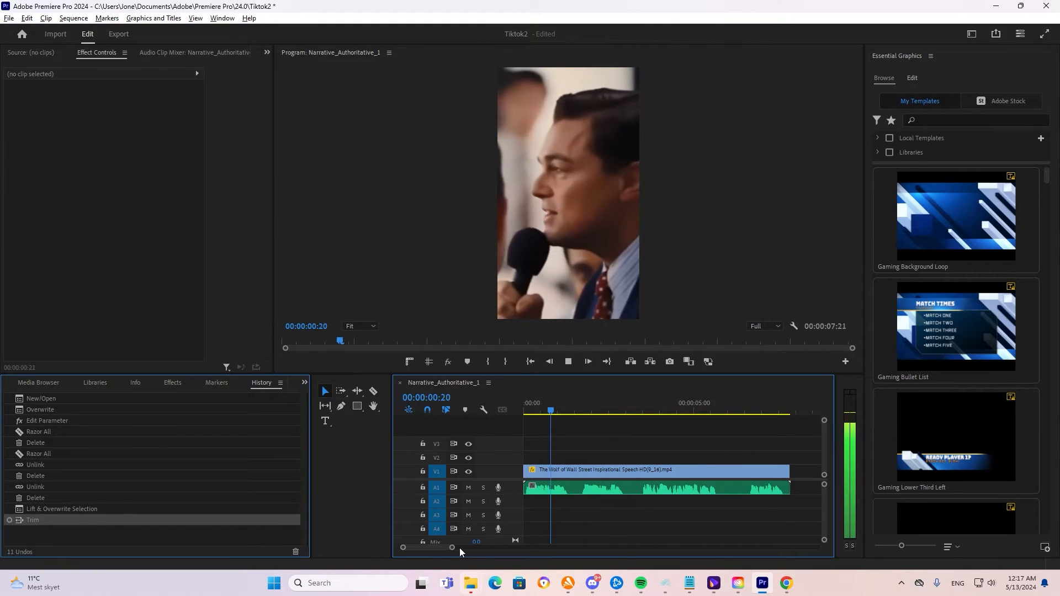
{"action": "left_click_drag", "start_coordinate": [452, 547], "coordinate": [461, 547]}
Apply Color Balance (HLS) to the video clip, set Saturation to -100 and return the playhead to the start
{"action": "type", "text": "s"}
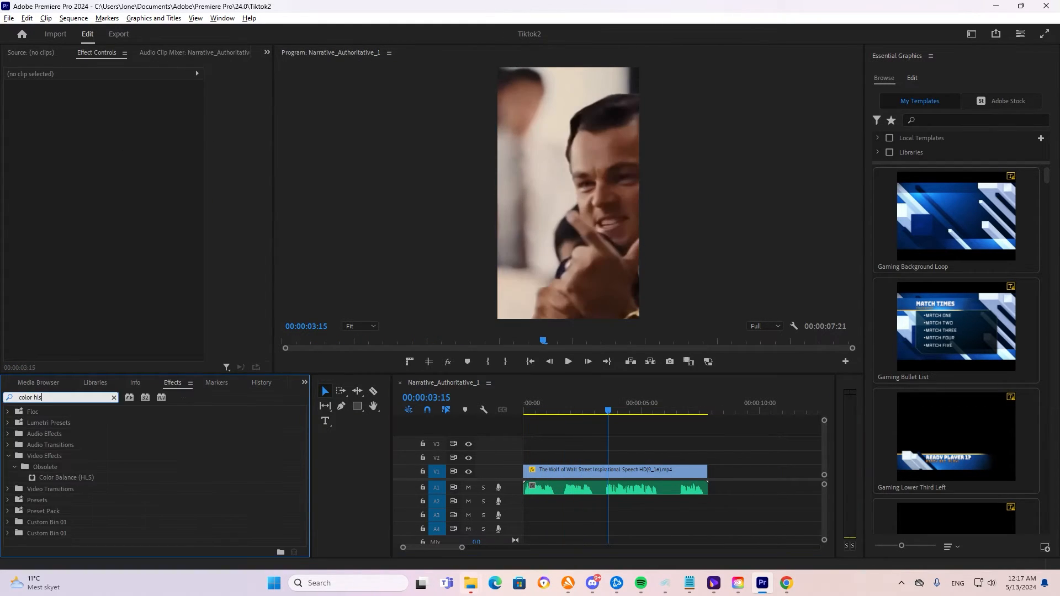
{"action": "left_click_drag", "start_coordinate": [81, 478], "coordinate": [546, 476]}
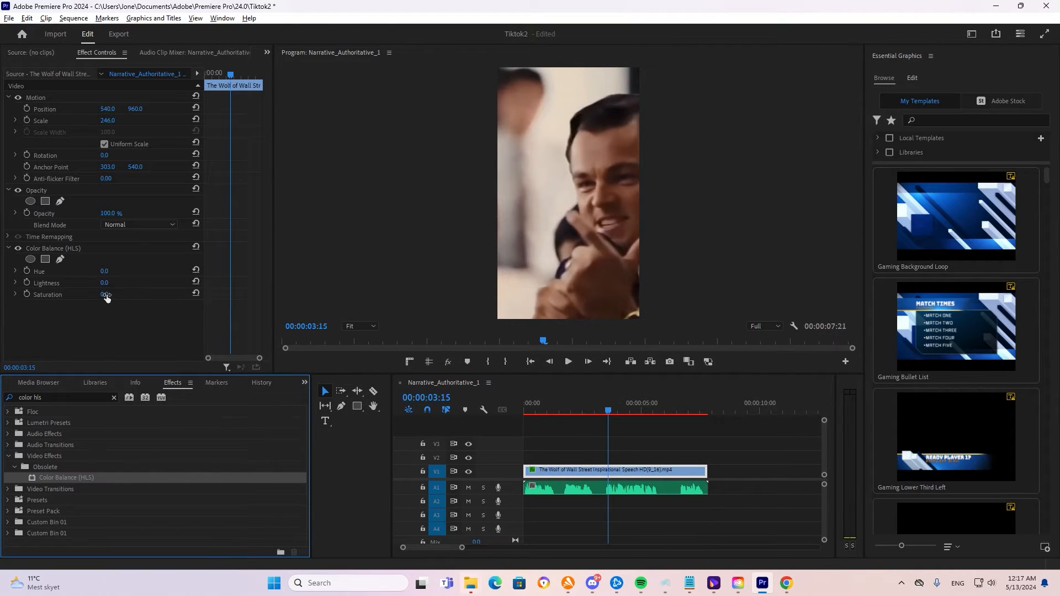
{"action": "left_click_drag", "start_coordinate": [107, 297], "coordinate": [55, 297]}
{"action": "left_click_drag", "start_coordinate": [617, 404], "coordinate": [514, 406]}
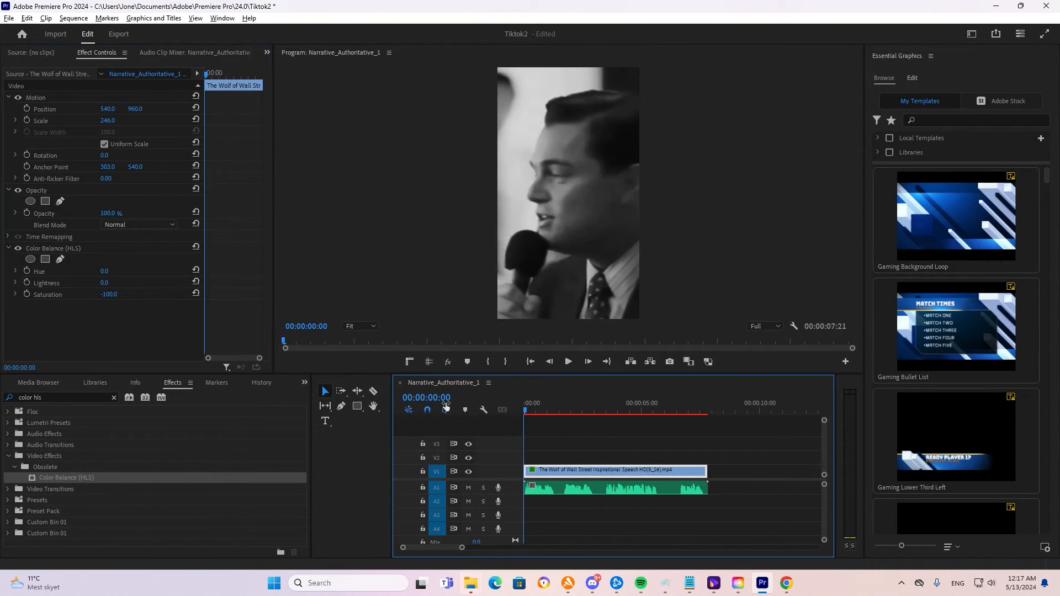
Apply Lumetri Color to the clip and set Contrast to 20 and Highlights, Shadows and Blacks to 10
{"action": "left_click_drag", "start_coordinate": [82, 478], "coordinate": [531, 473]}
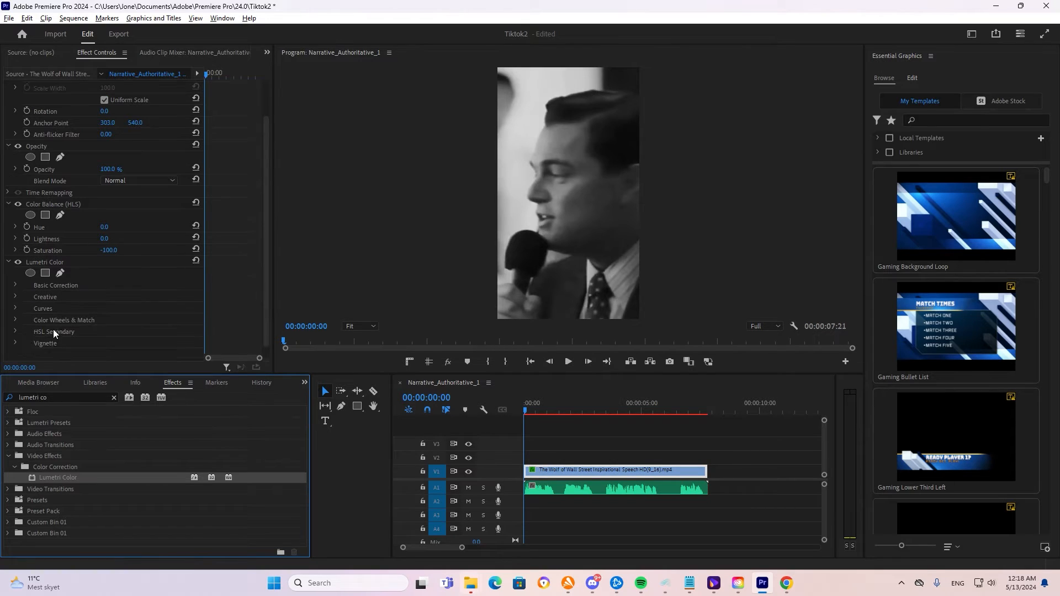
{"action": "scroll", "coordinate": [15, 273], "scroll_direction": "down", "scroll_amount": 3}
{"action": "scroll", "coordinate": [32, 283], "scroll_direction": "down", "scroll_amount": 3}
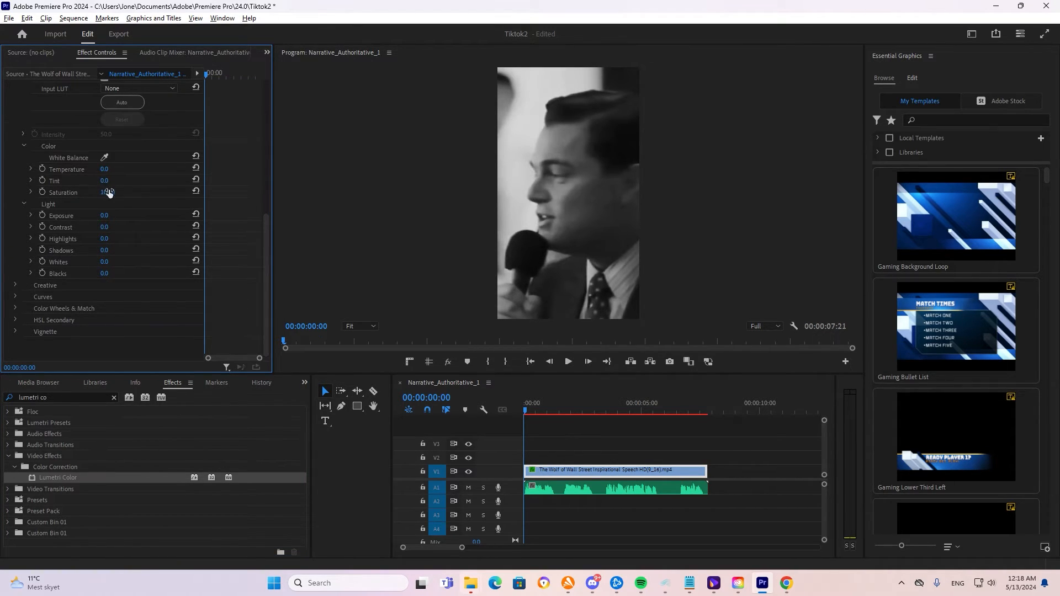
{"action": "type", "text": "1"}
{"action": "left_click", "coordinate": [110, 238]}
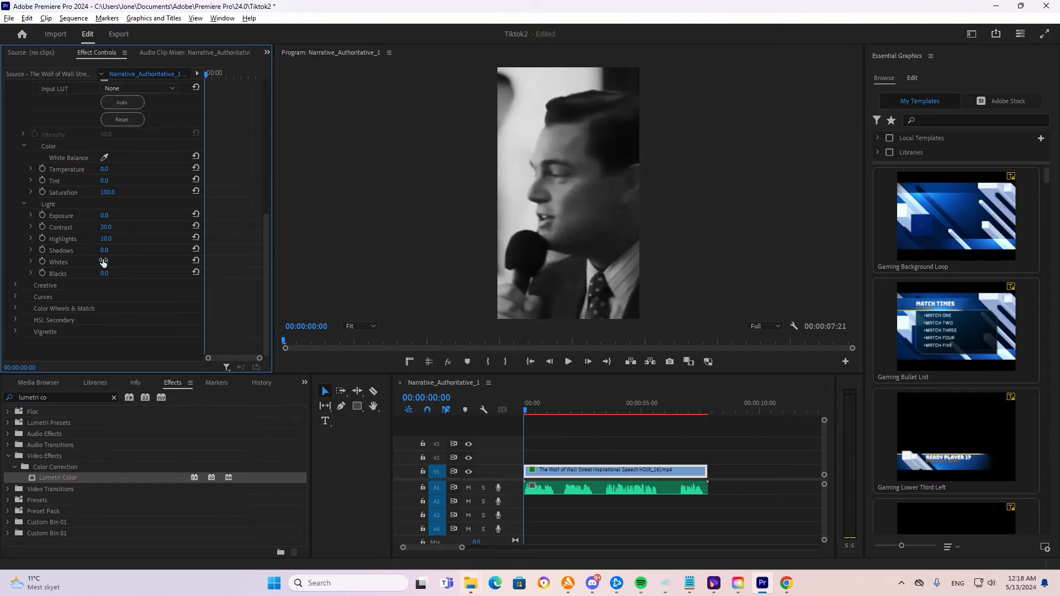
{"action": "key", "text": "Return"}
Set Sharpen to 15 in the Creative adjustments of the clip's Lumetri Color effect
{"action": "left_click", "coordinate": [15, 284]}
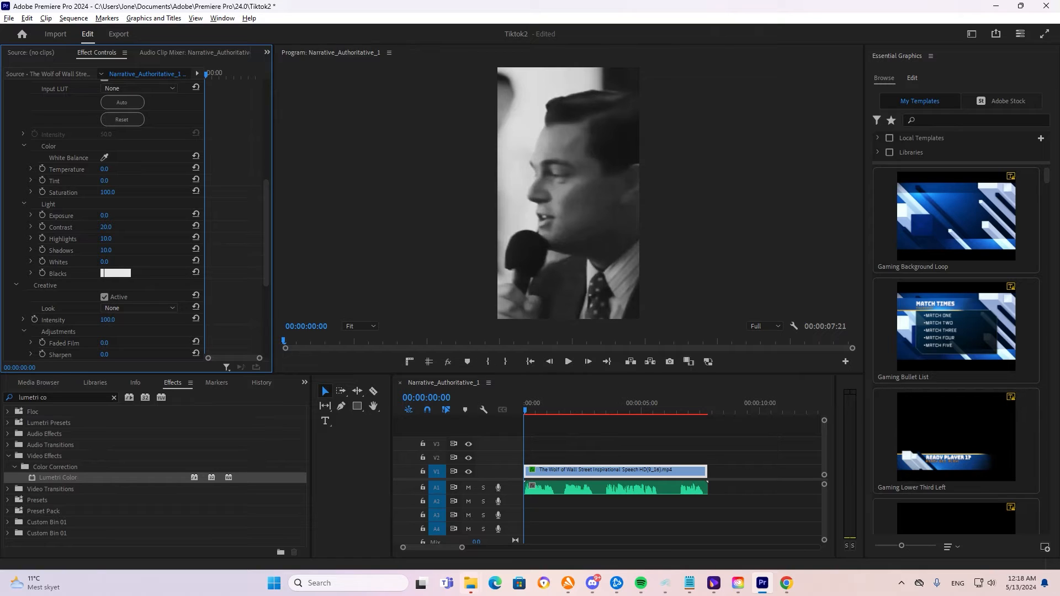
{"action": "scroll", "coordinate": [66, 300], "scroll_direction": "down", "scroll_amount": 3}
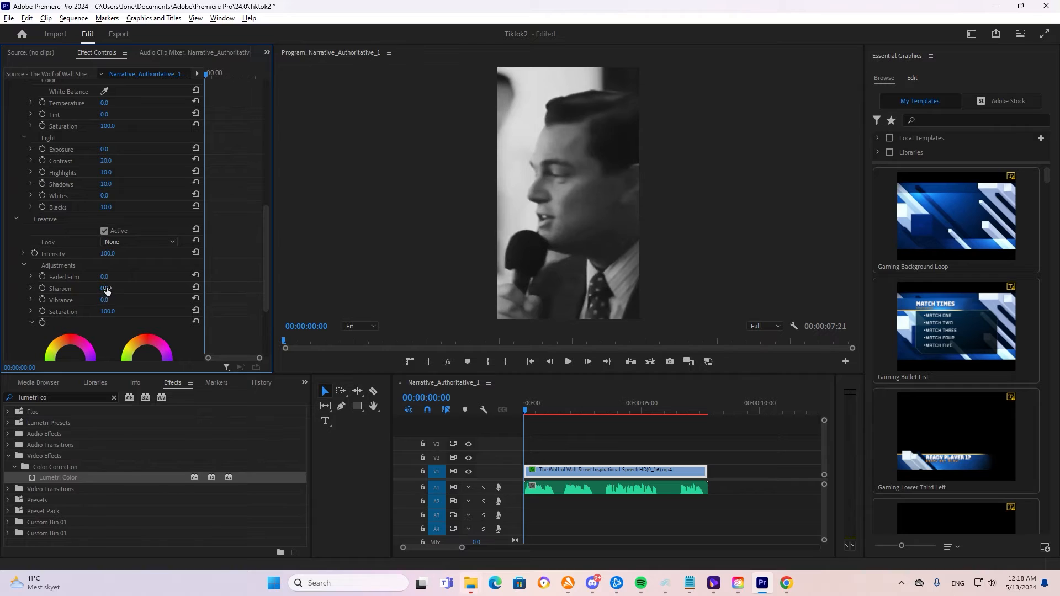
{"action": "type", "text": "15"}
{"action": "scroll", "coordinate": [171, 252], "scroll_direction": "down", "scroll_amount": 5}
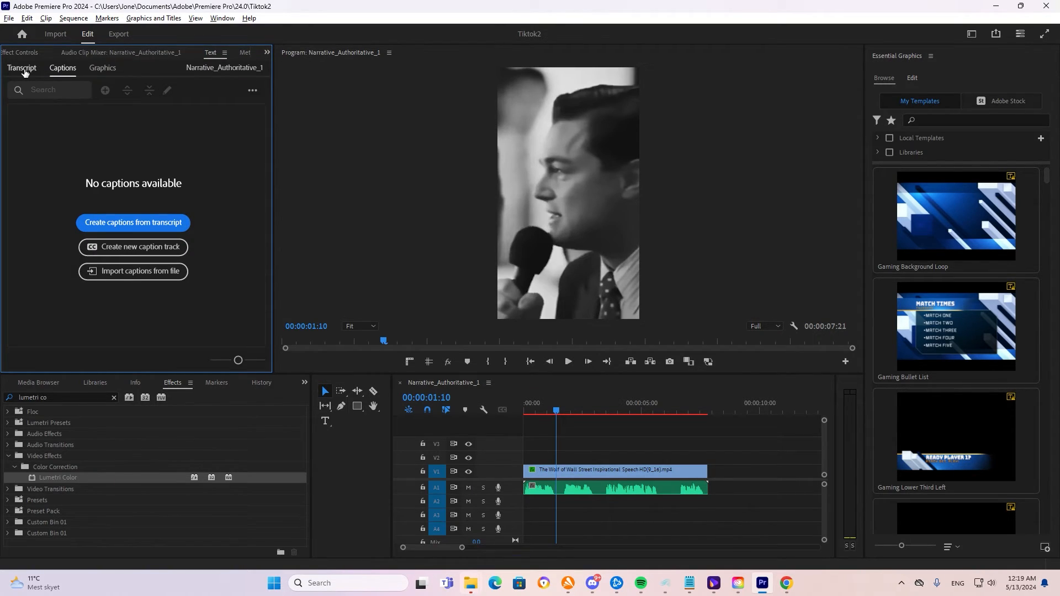
Create single-line subtitle captions from the transcript, with a maximum length of 24 characters and 1.2 seconds minimum duration
{"action": "left_click", "coordinate": [130, 222]}
{"action": "left_click", "coordinate": [428, 308]}
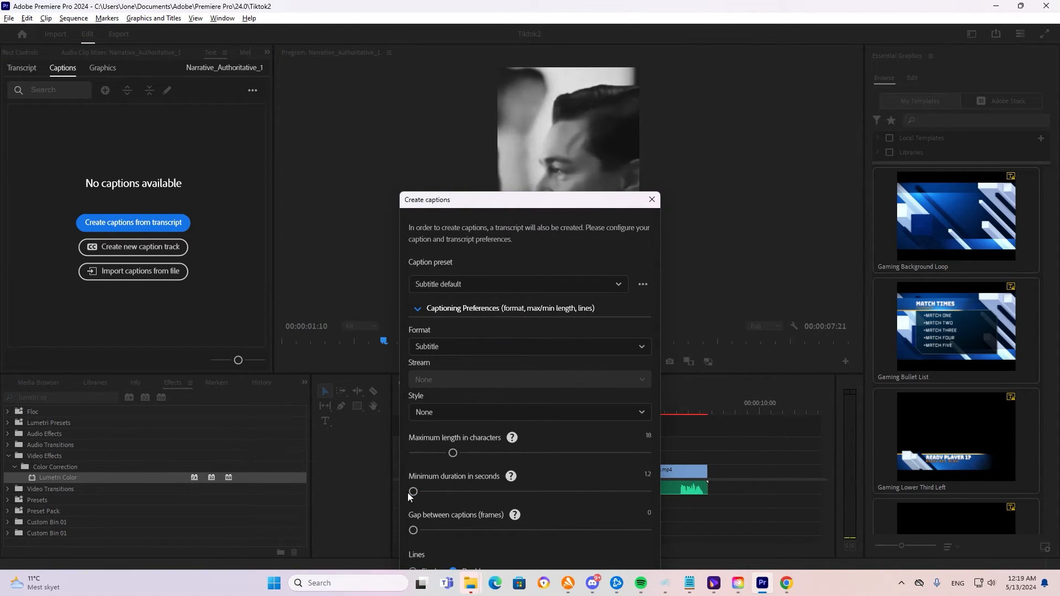
{"action": "left_click_drag", "start_coordinate": [539, 200], "coordinate": [553, 99]}
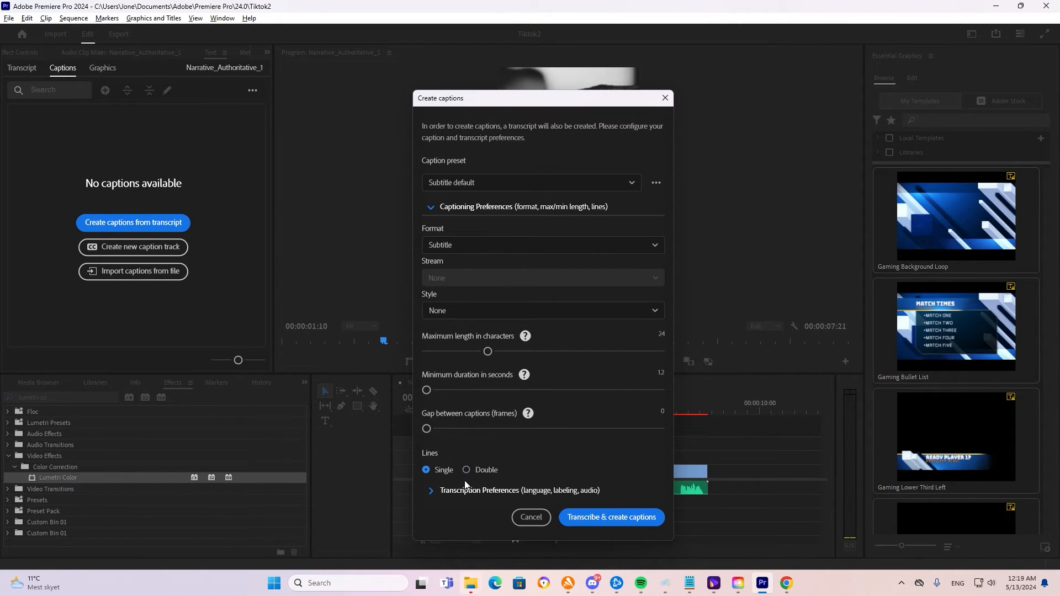
{"action": "left_click", "coordinate": [611, 517]}
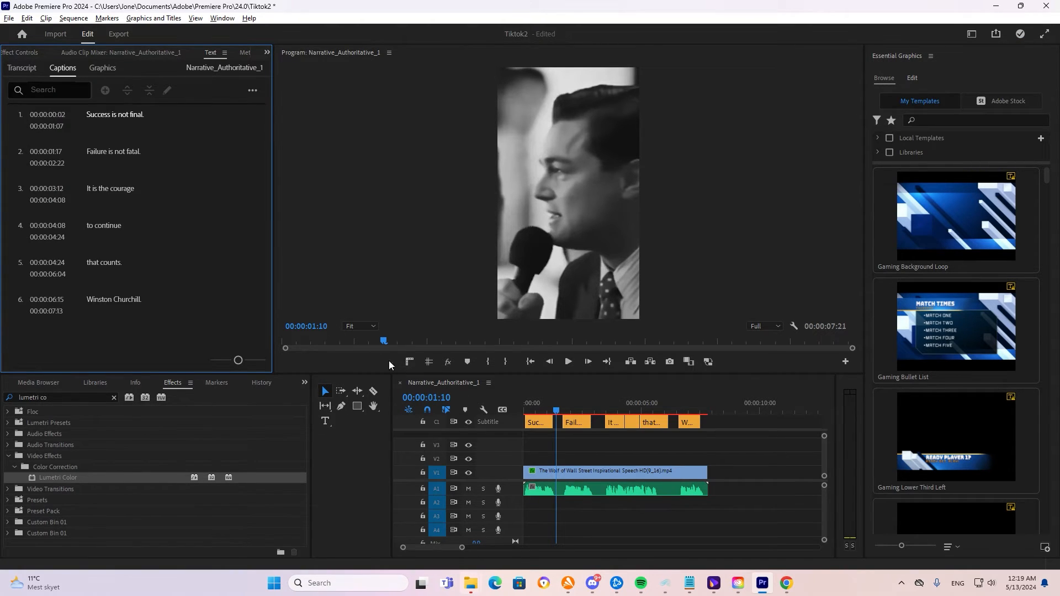
Play the captioned sequence from the start to check the subtitles and save the project
{"action": "left_click_drag", "start_coordinate": [556, 411], "coordinate": [515, 411]}
{"action": "key", "text": "space"}
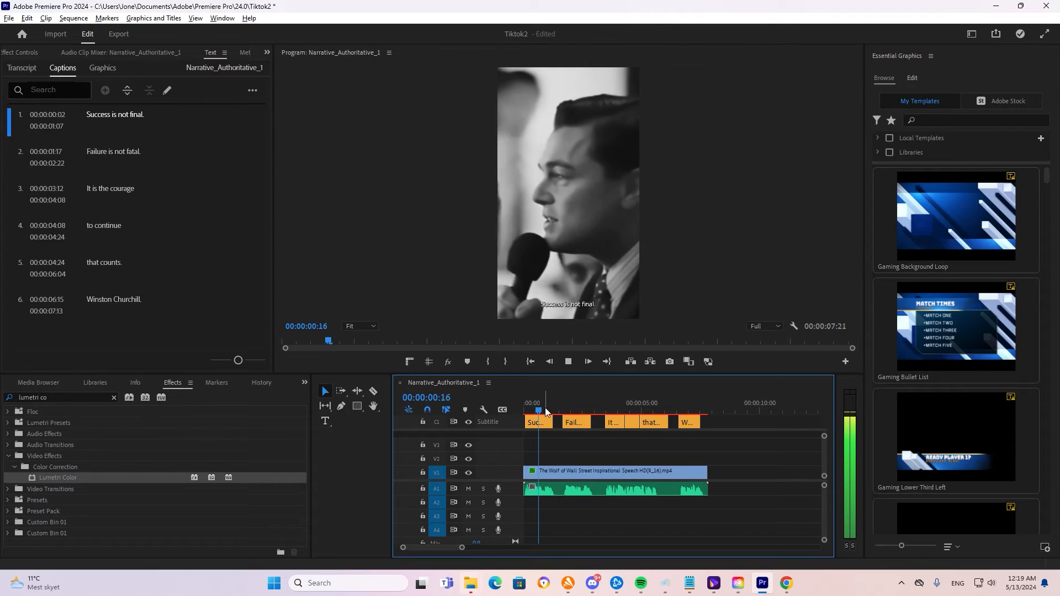
{"action": "key", "text": "space"}
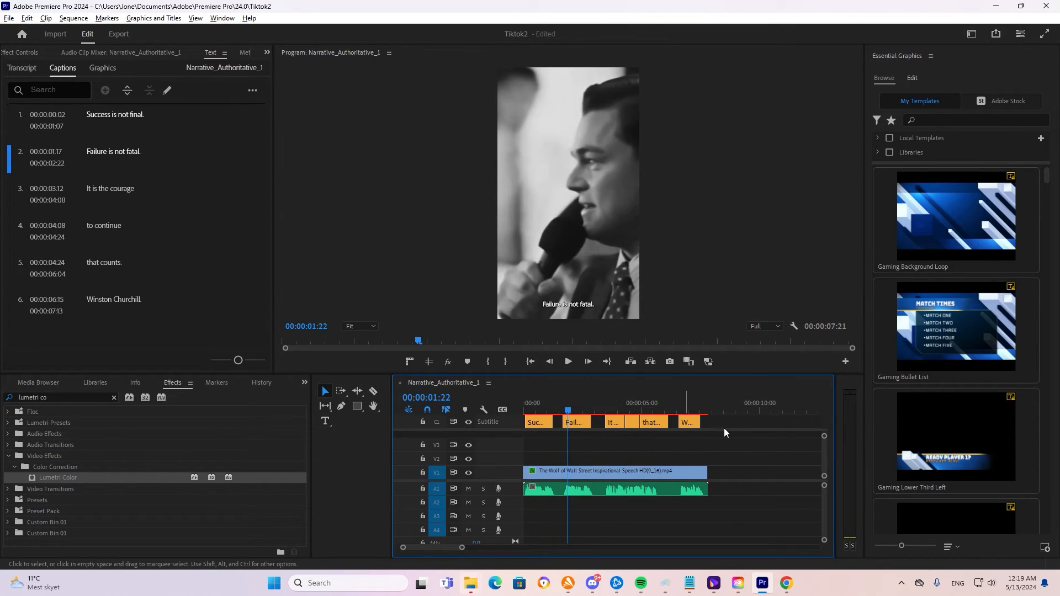
{"action": "key", "text": "ctrl+s"}
Select all captions, align them to the middle zone of the frame and enlarge the text to about 94
{"action": "left_click_drag", "start_coordinate": [724, 429], "coordinate": [512, 414]}
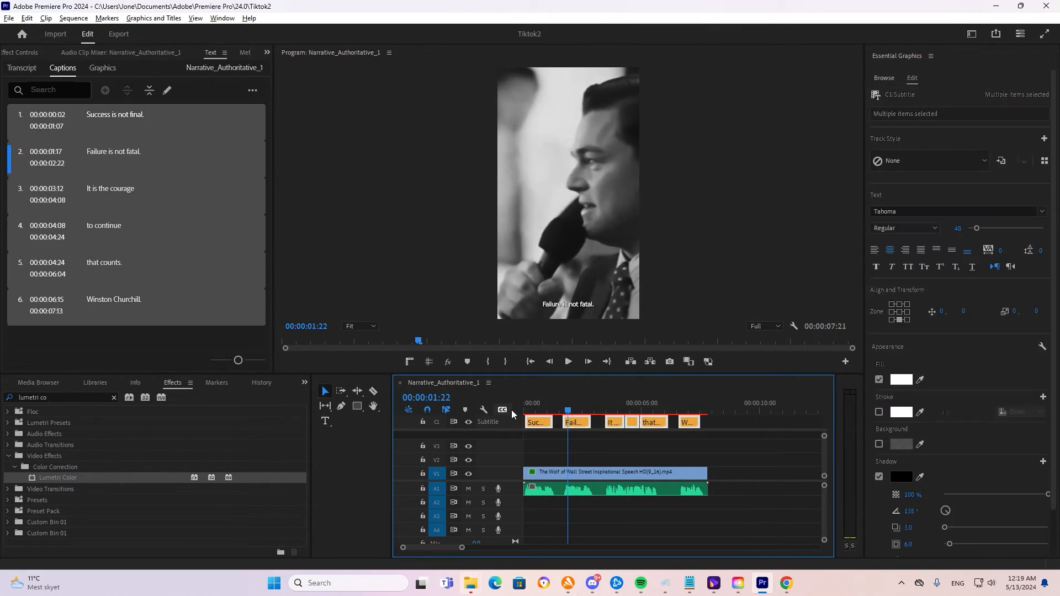
{"action": "left_click", "coordinate": [892, 312]}
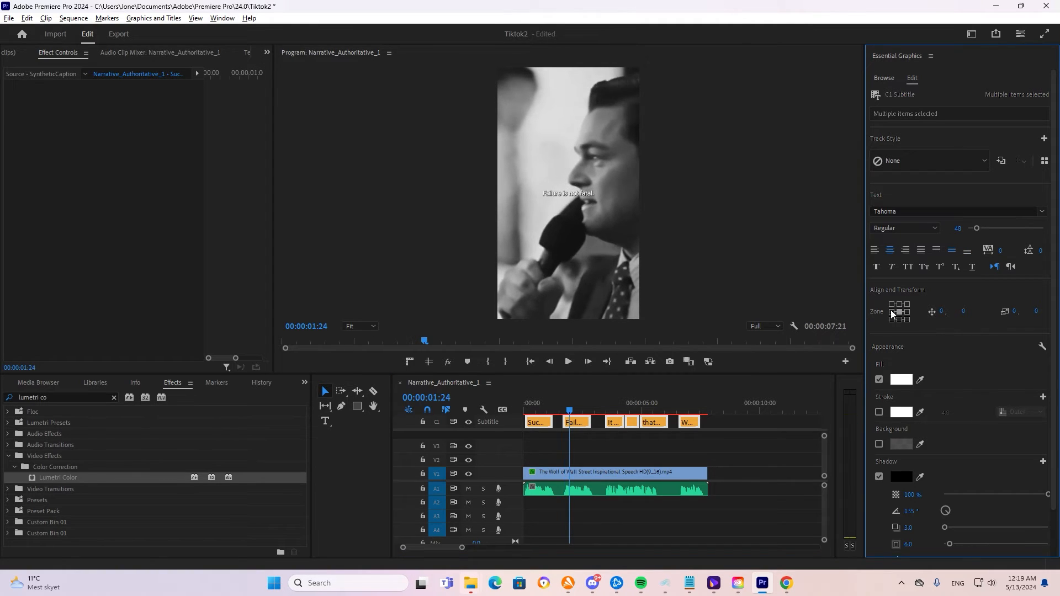
{"action": "left_click_drag", "start_coordinate": [976, 231], "coordinate": [985, 229]}
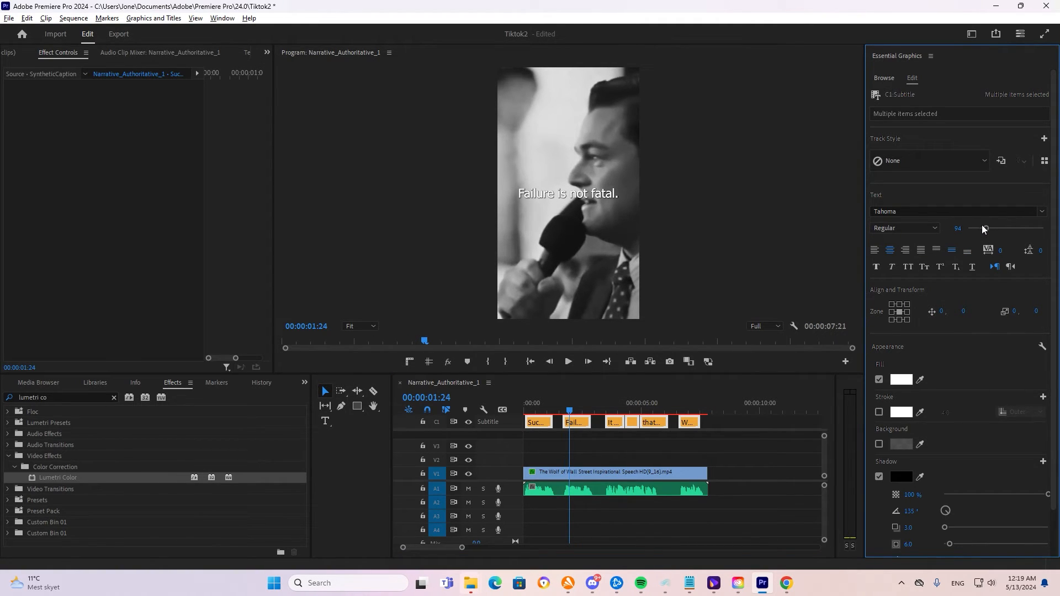
Change the captions' font to The Bold Font at size 82 and play the sequence from the start
{"action": "left_click", "coordinate": [949, 212]}
{"action": "type", "text": "the"}
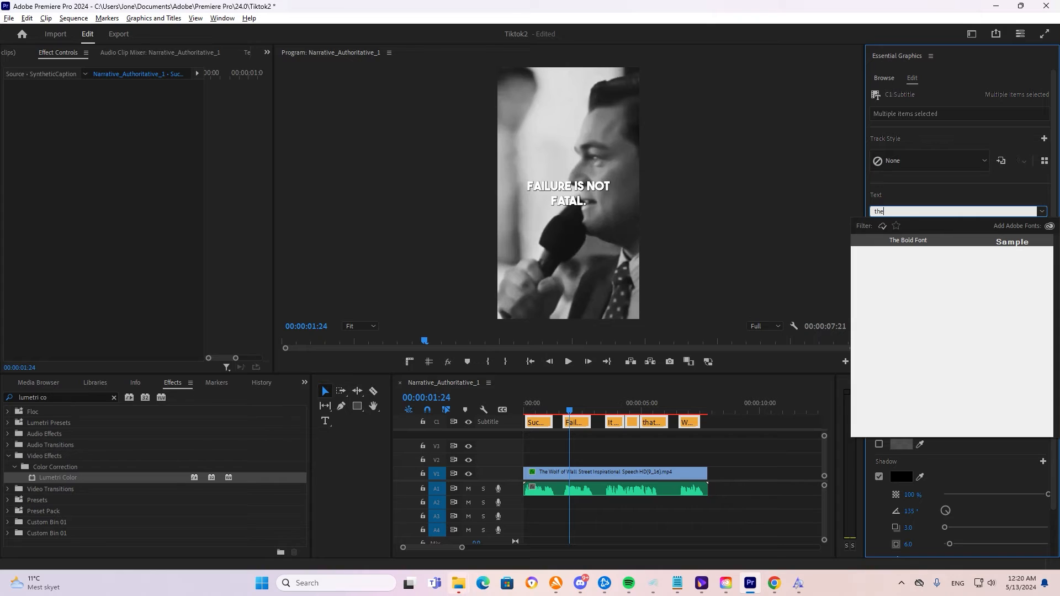
{"action": "key", "text": "Return"}
{"action": "left_click_drag", "start_coordinate": [986, 229], "coordinate": [983, 229]}
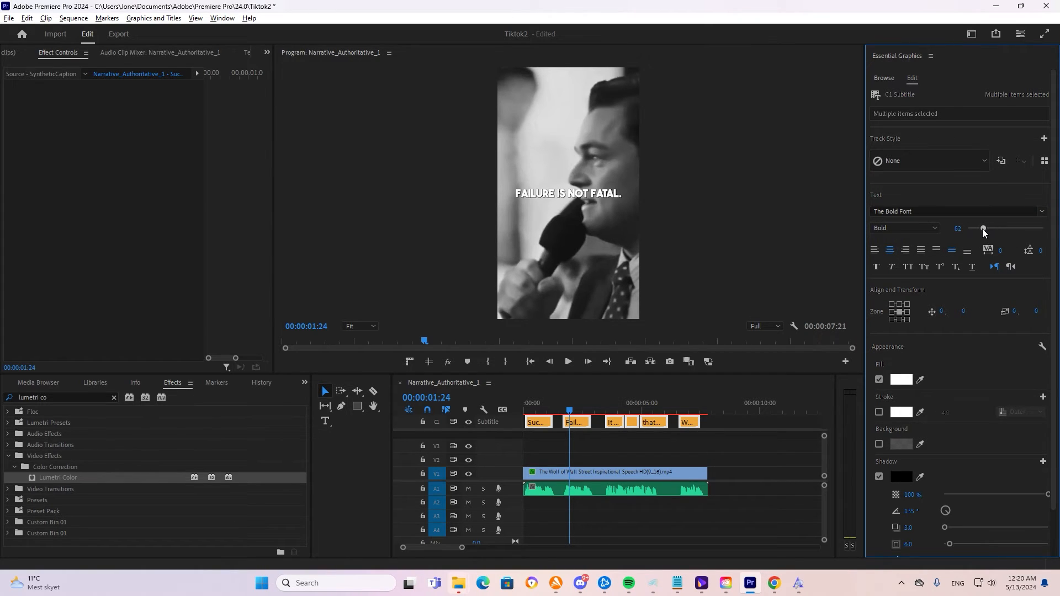
{"action": "left_click_drag", "start_coordinate": [552, 412], "coordinate": [505, 407]}
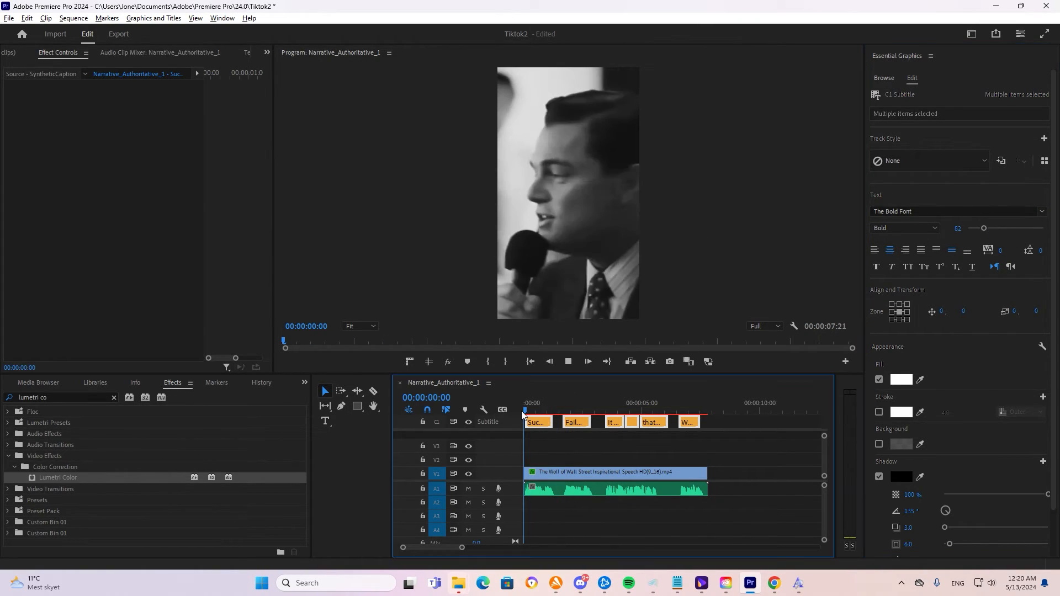
Reduce the first caption's font size to 79 so it fits on one line, play the sequence and save the project
{"action": "key", "text": "space"}
{"action": "key", "text": "space"}
{"action": "left_click", "coordinate": [571, 205]}
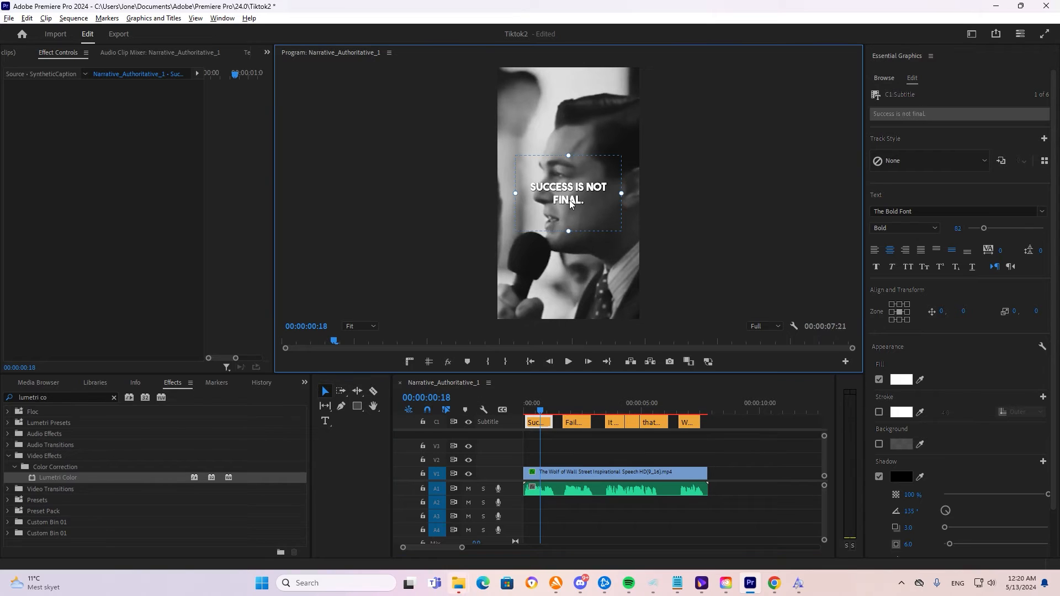
{"action": "left_click_drag", "start_coordinate": [986, 232], "coordinate": [982, 234]}
{"action": "key", "text": "space"}
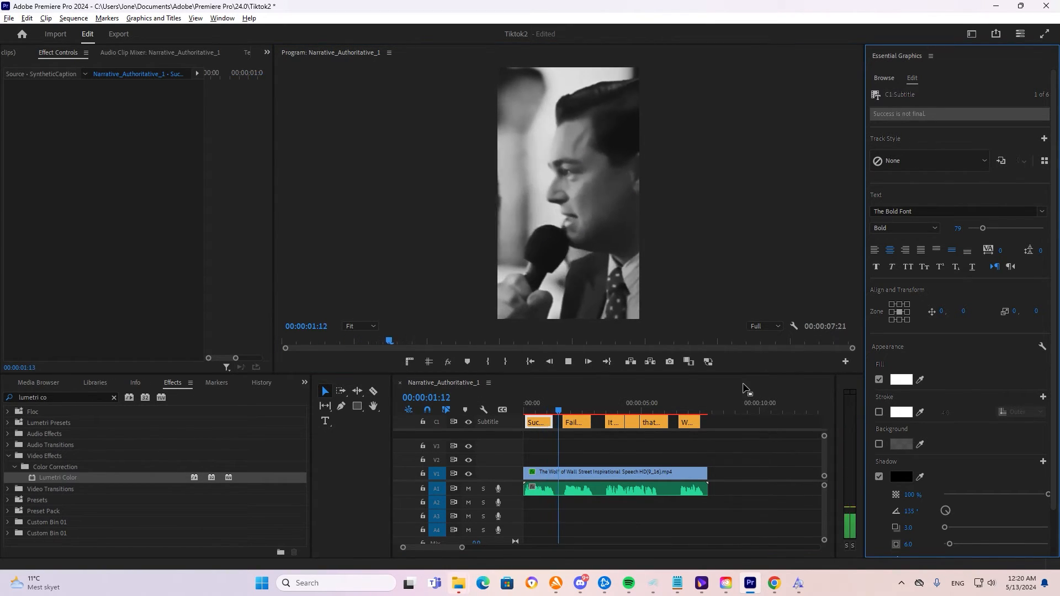
{"action": "key", "text": "ctrl+s"}
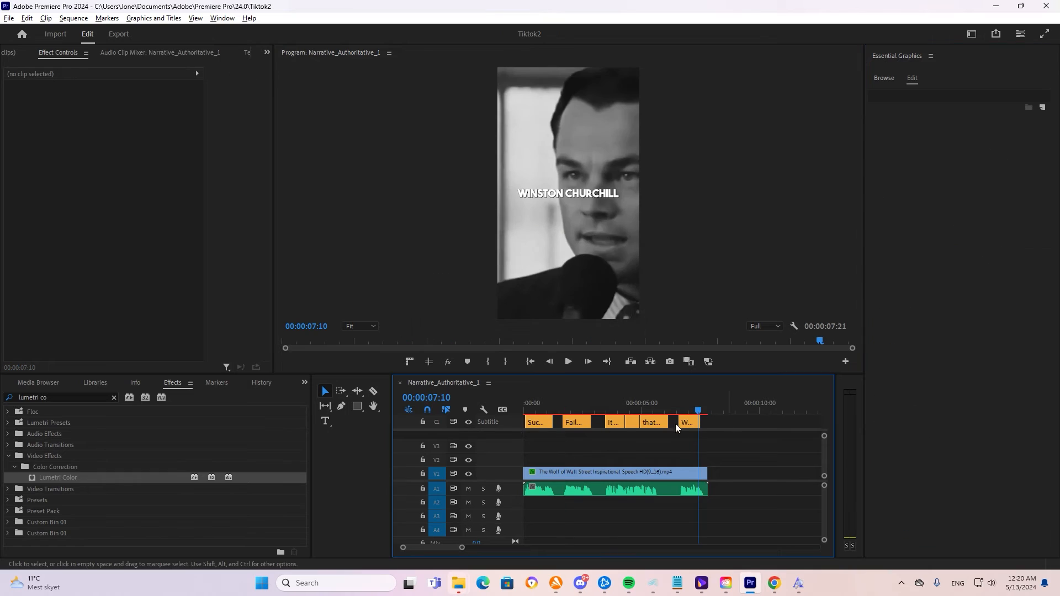
Recolor the word "final" in the first caption with the yellow fill F1CB59
{"action": "left_click", "coordinate": [527, 409]}
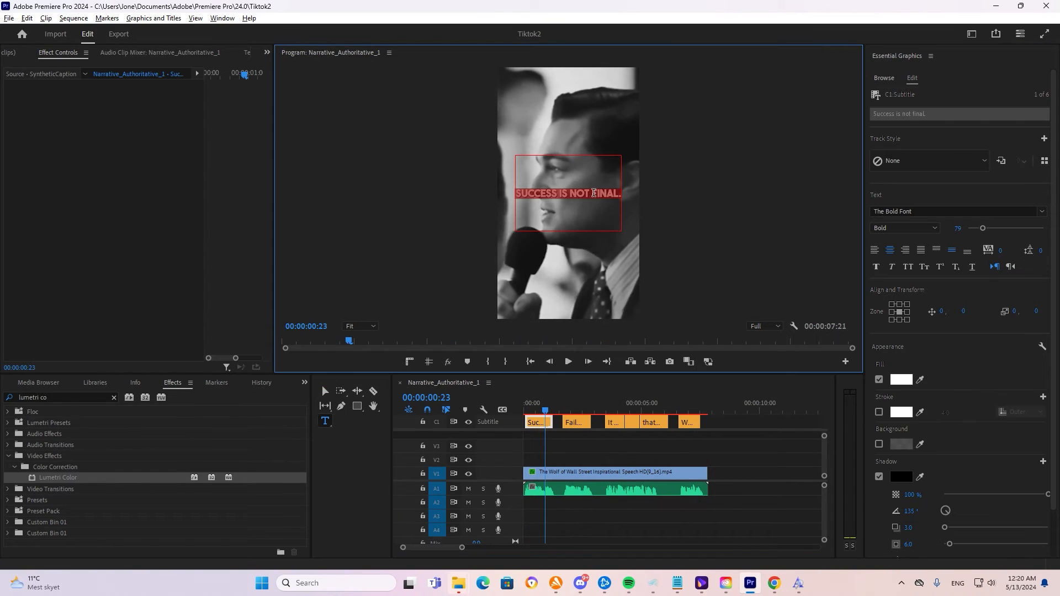
{"action": "left_click_drag", "start_coordinate": [590, 194], "coordinate": [621, 193]}
{"action": "left_click", "coordinate": [900, 379]}
{"action": "left_click", "coordinate": [662, 353]}
{"action": "left_click", "coordinate": [587, 453]}
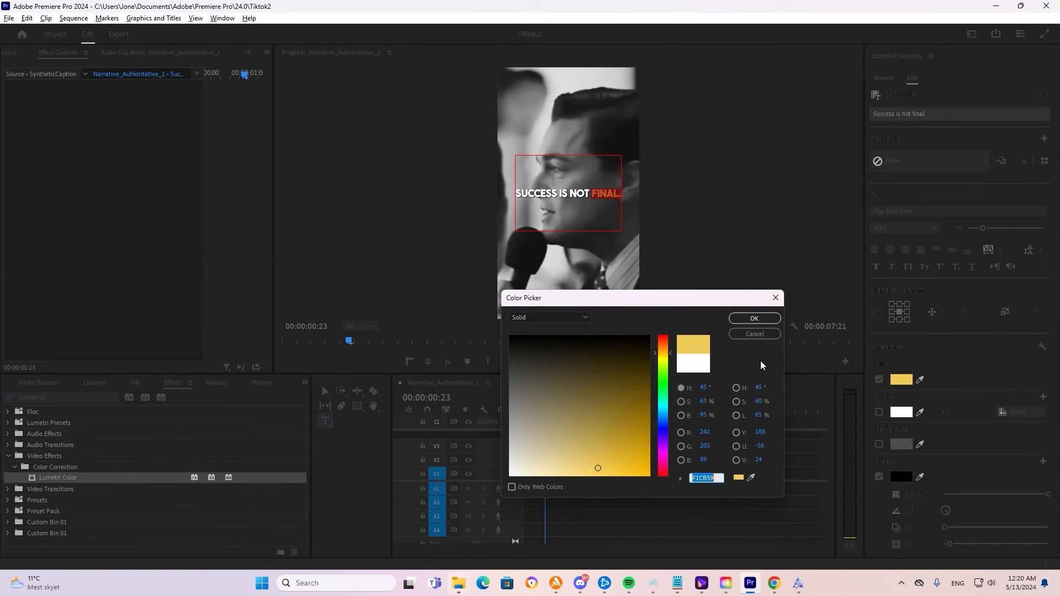
{"action": "left_click", "coordinate": [754, 318]}
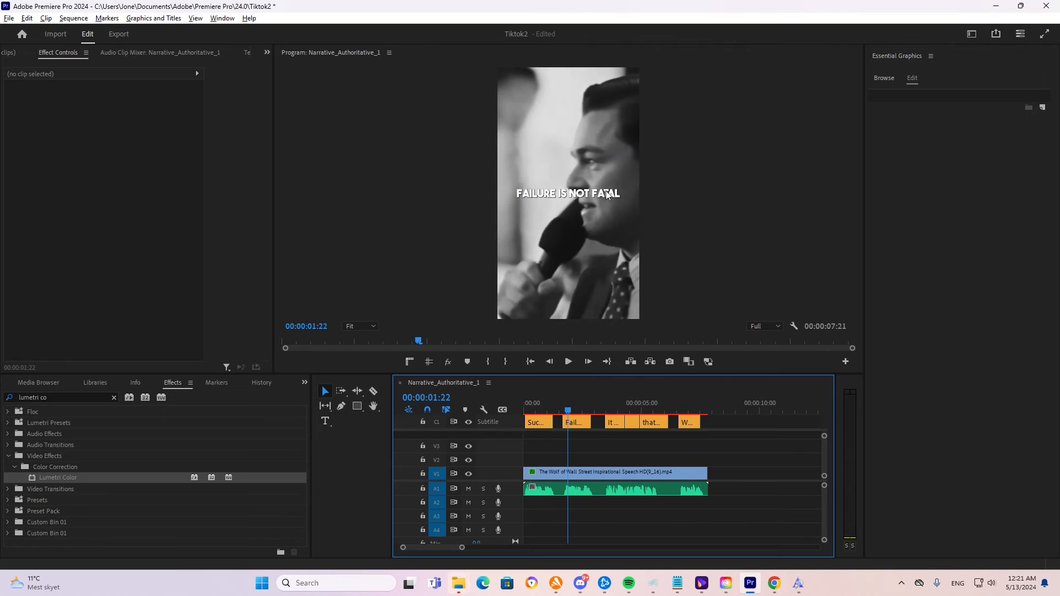
Apply the same yellow fill F1CB59 to the word "fatal" in the second caption
{"action": "double_click", "coordinate": [606, 195]}
{"action": "left_click_drag", "start_coordinate": [626, 375], "coordinate": [627, 394]}
{"action": "left_click_drag", "start_coordinate": [594, 203], "coordinate": [660, 230]}
{"action": "left_click", "coordinate": [901, 379]}
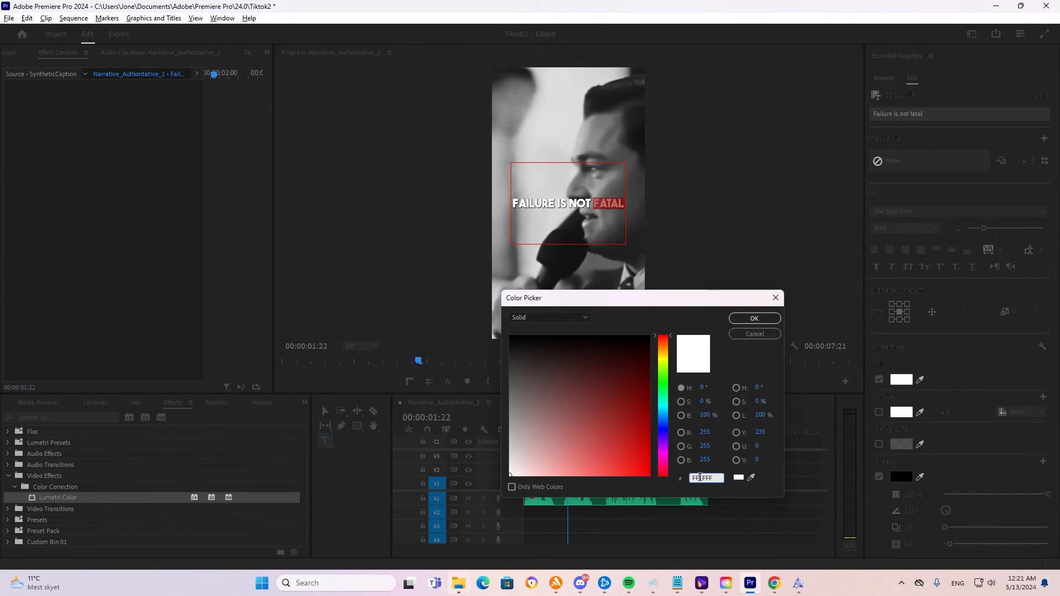
{"action": "key", "text": "Return"}
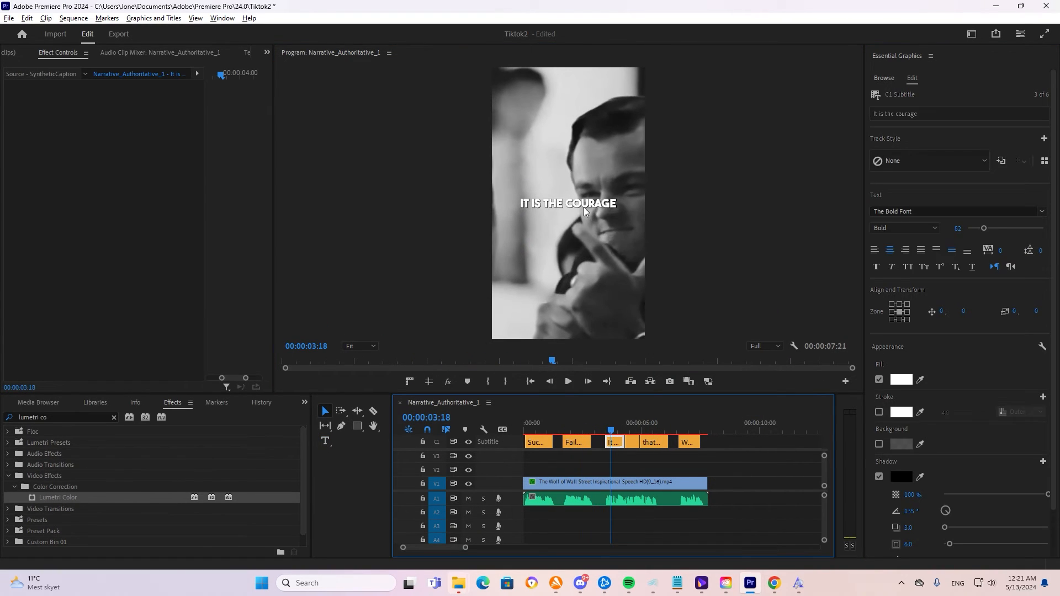
Give the words "courage" and "counts" and the entire Winston Churchill caption the same yellow fill
{"action": "left_click_drag", "start_coordinate": [617, 203], "coordinate": [571, 202]}
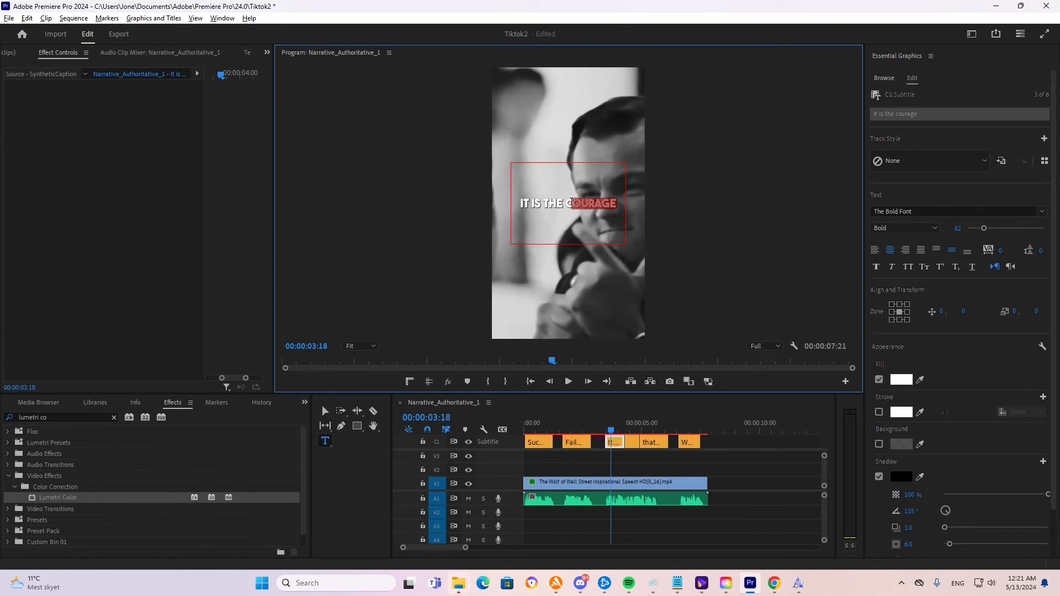
{"action": "left_click", "coordinate": [901, 379]}
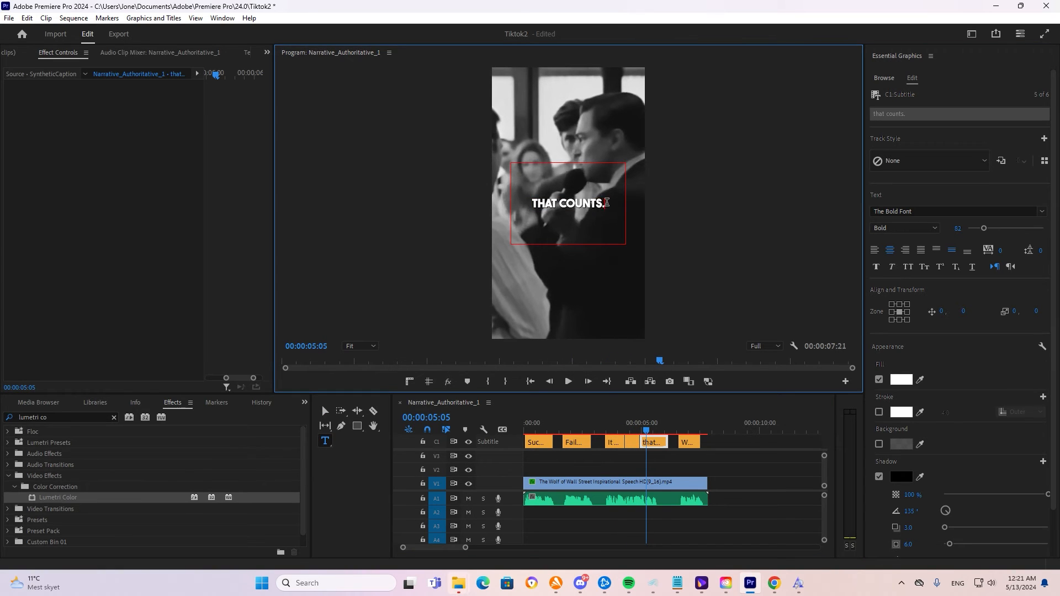
{"action": "left_click_drag", "start_coordinate": [605, 203], "coordinate": [559, 204]}
{"action": "left_click", "coordinate": [901, 379]}
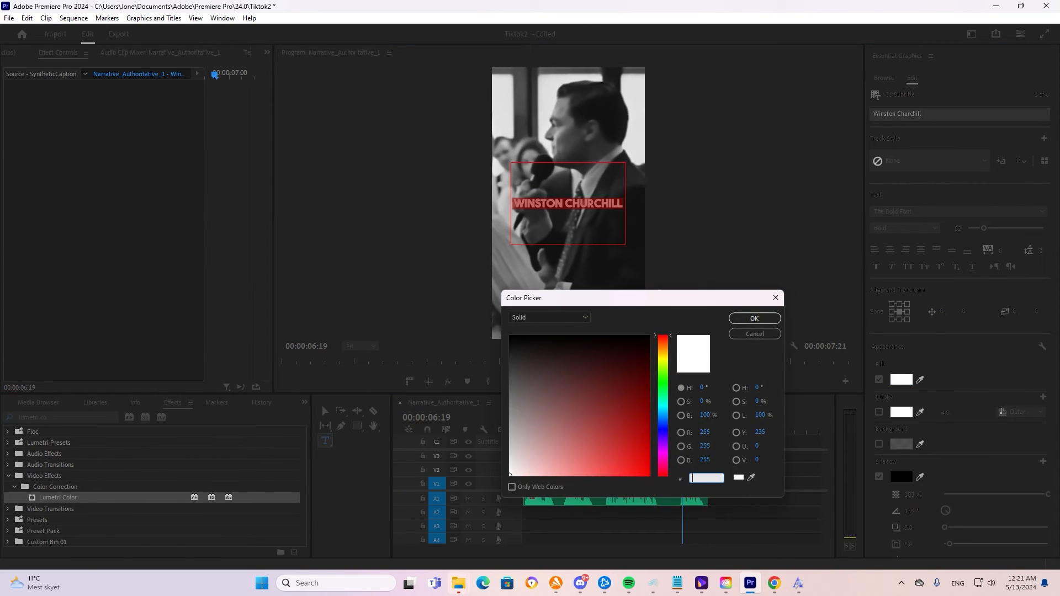
{"action": "key", "text": "Return"}
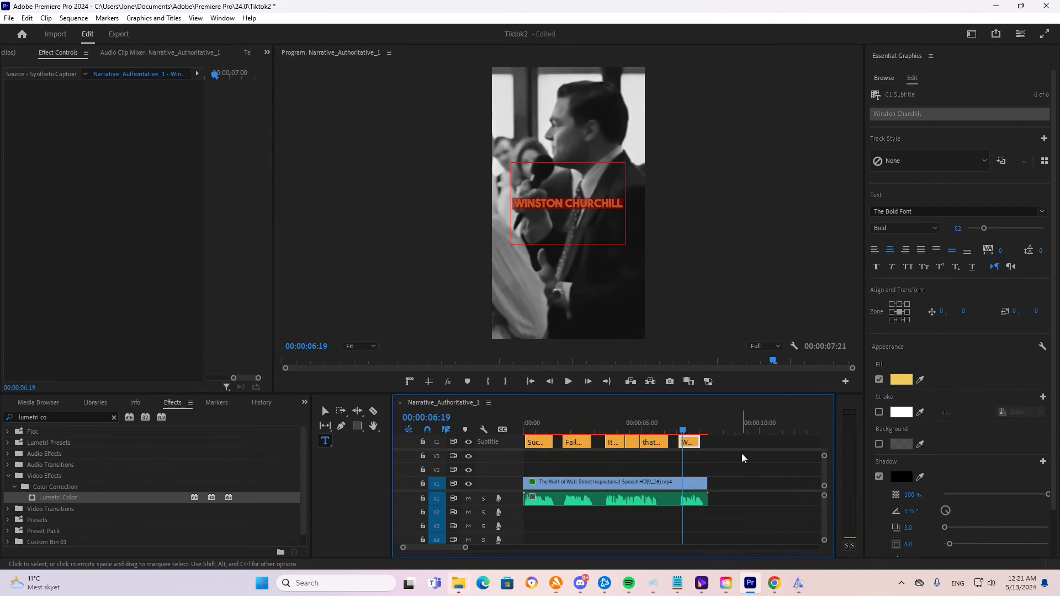
Add a black 4.0 outer stroke to all captions and set their shadow to distance 15, size 15 and blur 50
{"action": "left_click_drag", "start_coordinate": [741, 458], "coordinate": [523, 438]}
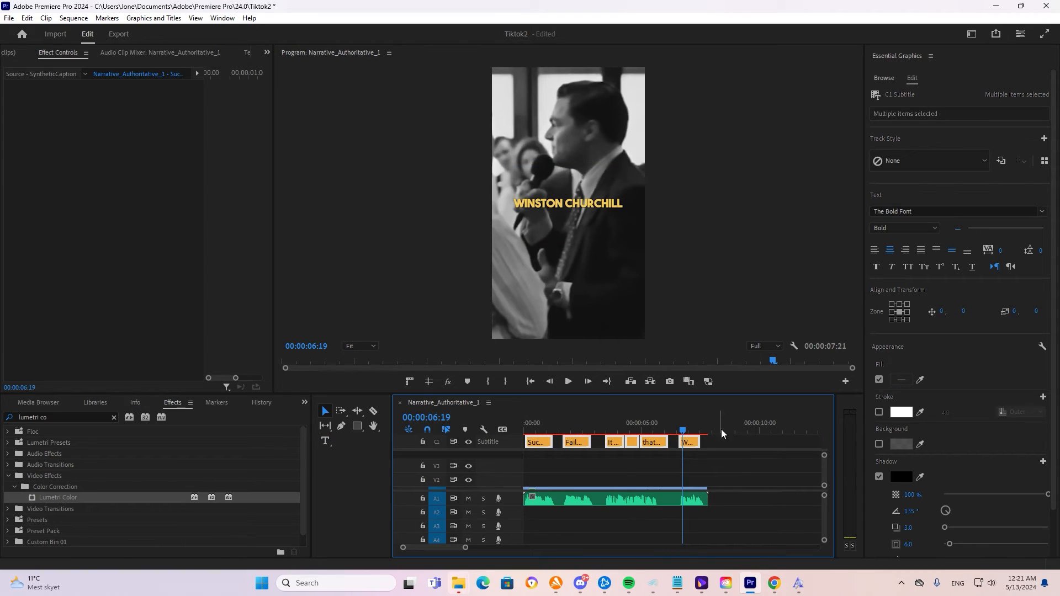
{"action": "left_click", "coordinate": [878, 413]}
{"action": "left_click", "coordinate": [899, 415]}
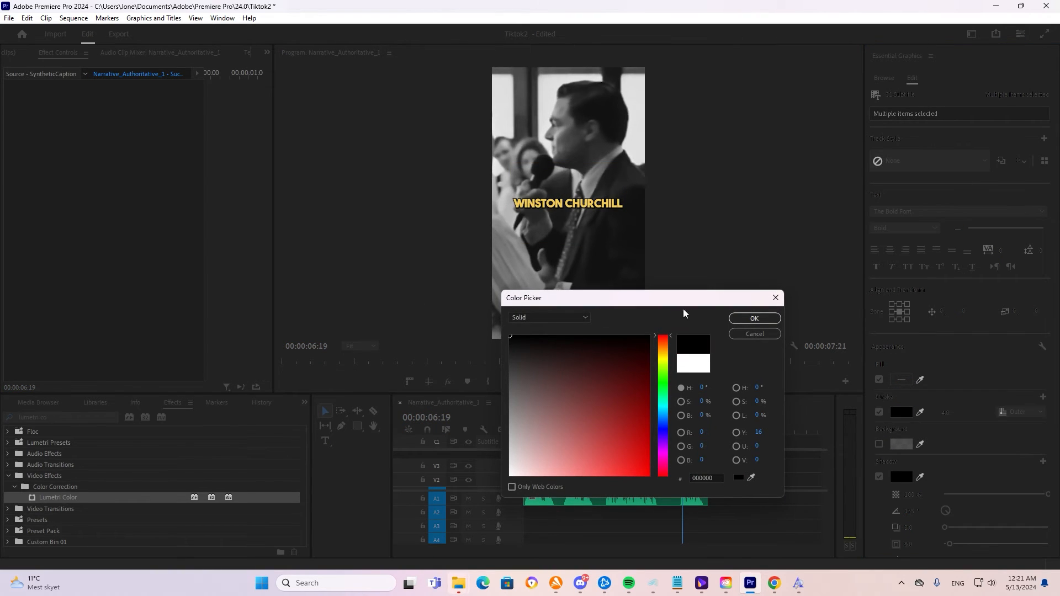
{"action": "left_click", "coordinate": [751, 319]}
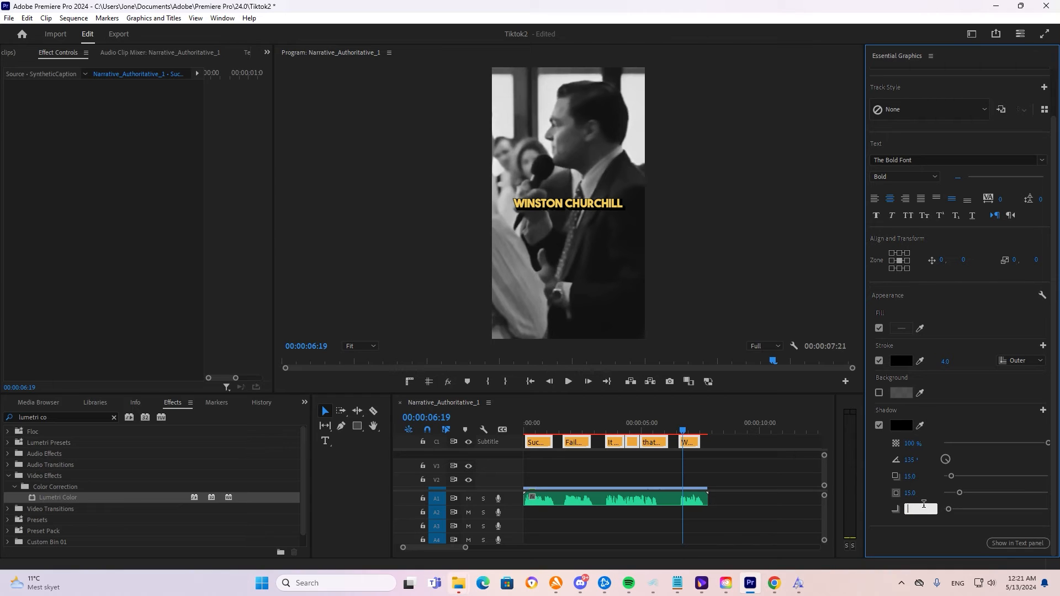
{"action": "left_click", "coordinate": [622, 404]}
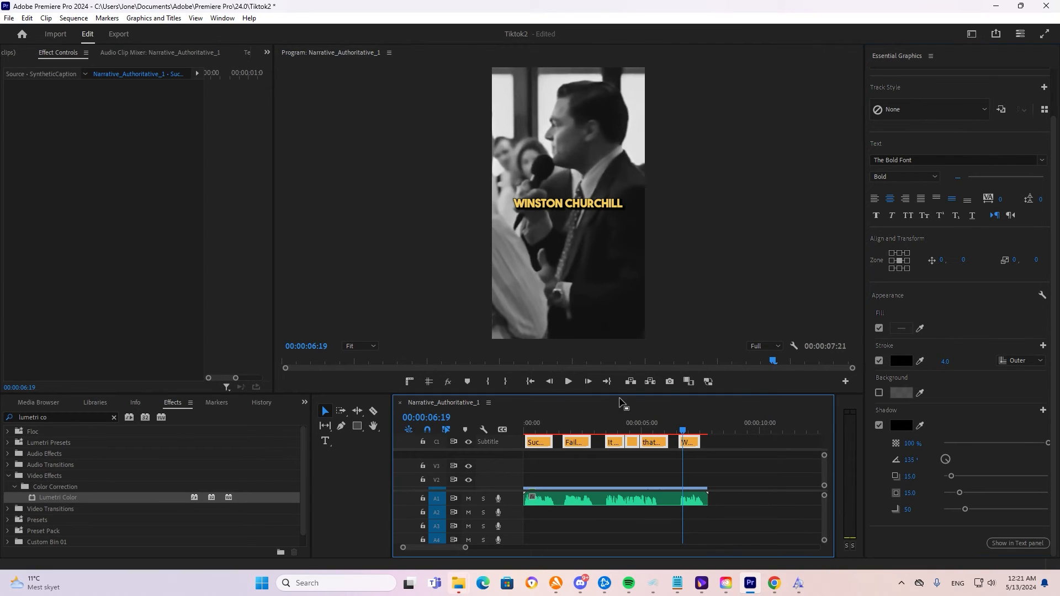
Enlarge the program preview and play the sequence from the start to check the styled captions
{"action": "left_click_drag", "start_coordinate": [619, 394], "coordinate": [619, 476]}
{"action": "key", "text": "Home"}
{"action": "key", "text": "space"}
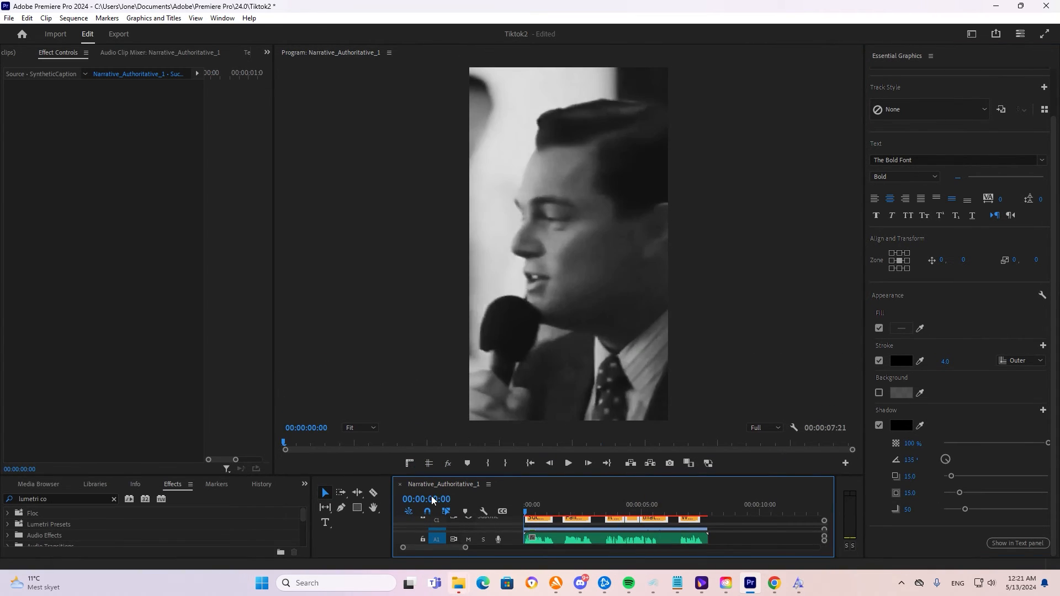
{"action": "key", "text": "space"}
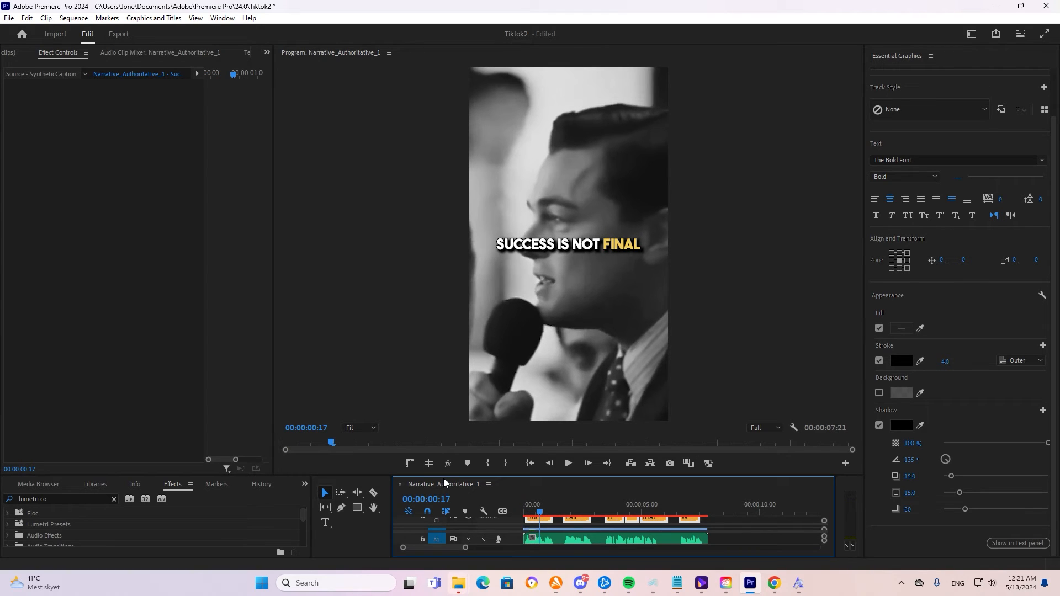
{"action": "key", "text": "space"}
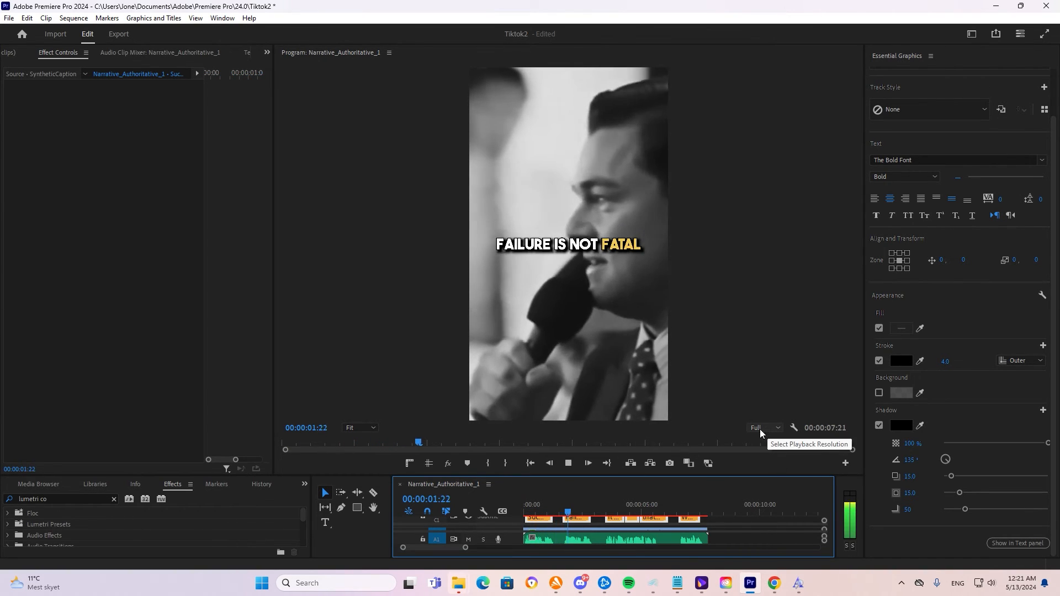
{"action": "key", "text": "space"}
{"action": "key", "text": "space"}
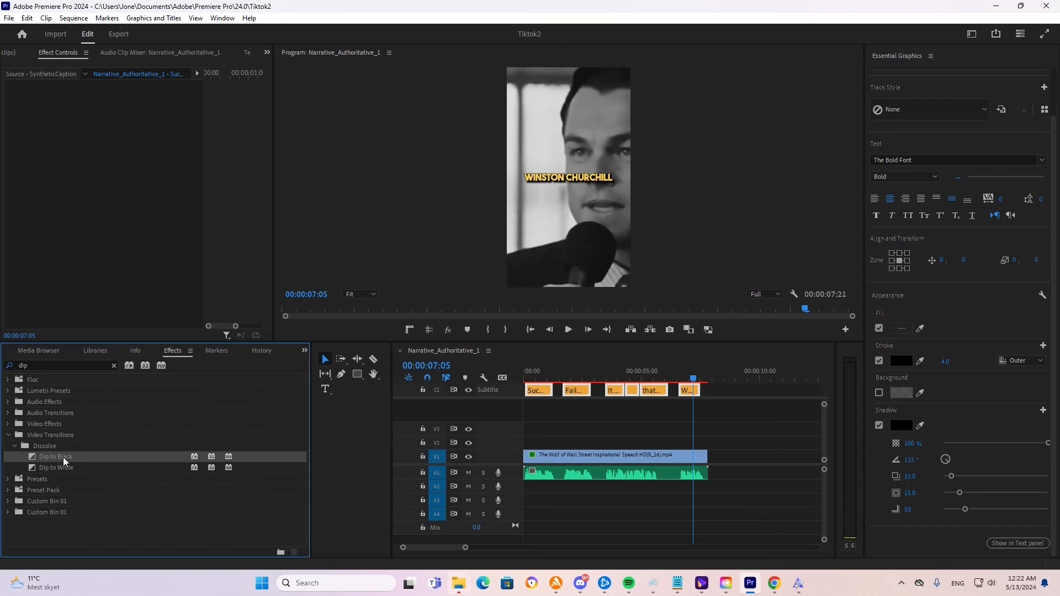
Apply the Dip to Black transition to the end of the video clip, preview the fade and save the project
{"action": "left_click_drag", "start_coordinate": [720, 463], "coordinate": [712, 458]}
{"action": "left_click", "coordinate": [688, 380]}
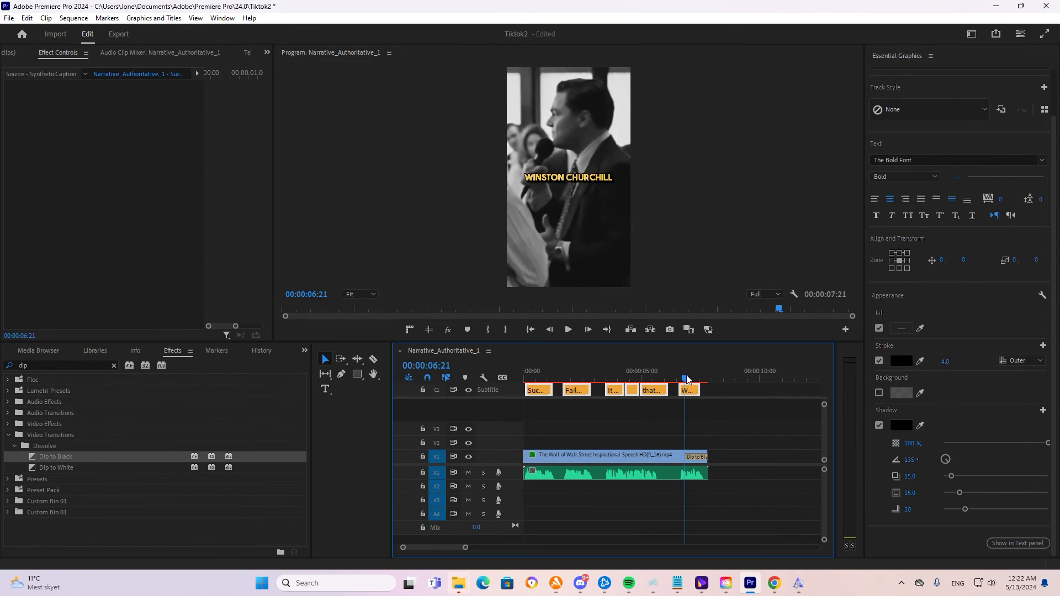
{"action": "key", "text": "space"}
{"action": "key", "text": "ctrl+s"}
{"action": "left_click", "coordinate": [717, 407]}
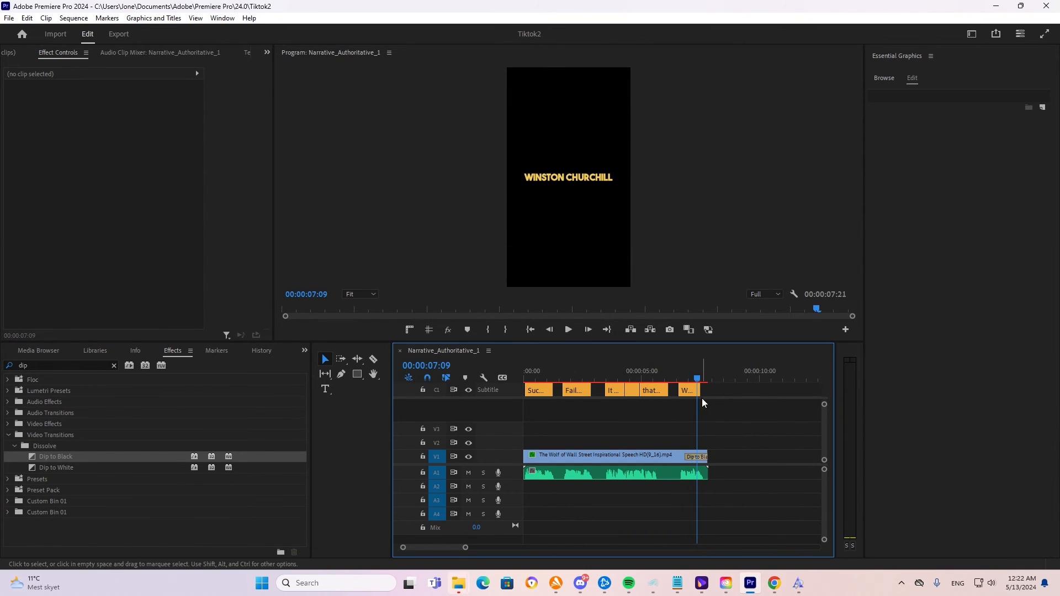
Trim the end of the Winston Churchill caption back to near the start of the fade, preview it and save
{"action": "left_click_drag", "start_coordinate": [701, 395], "coordinate": [689, 395]}
{"action": "left_click", "coordinate": [684, 380]}
{"action": "key", "text": "space"}
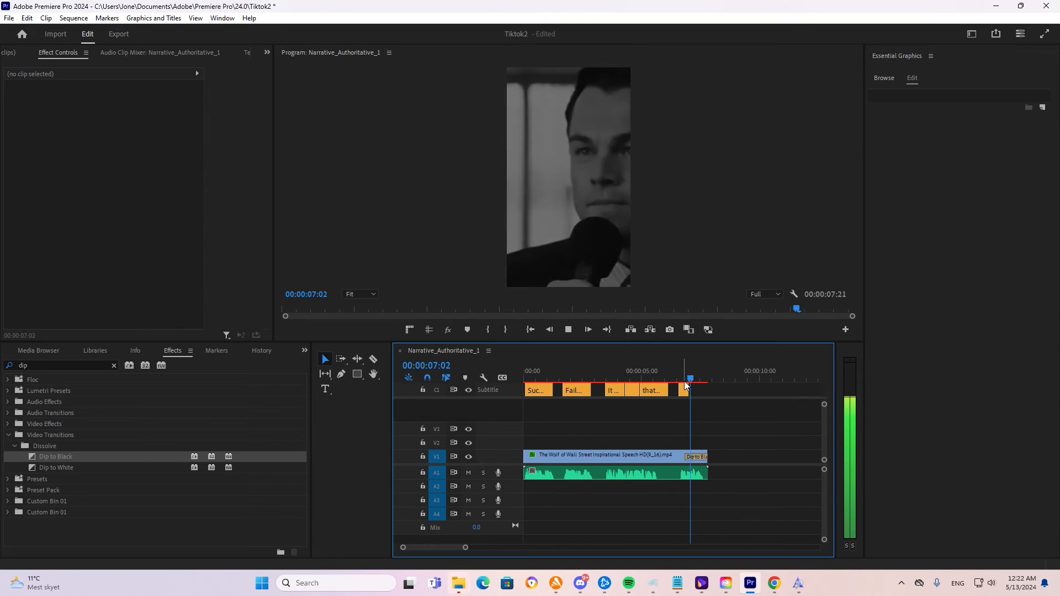
{"action": "key", "text": "ctrl+s"}
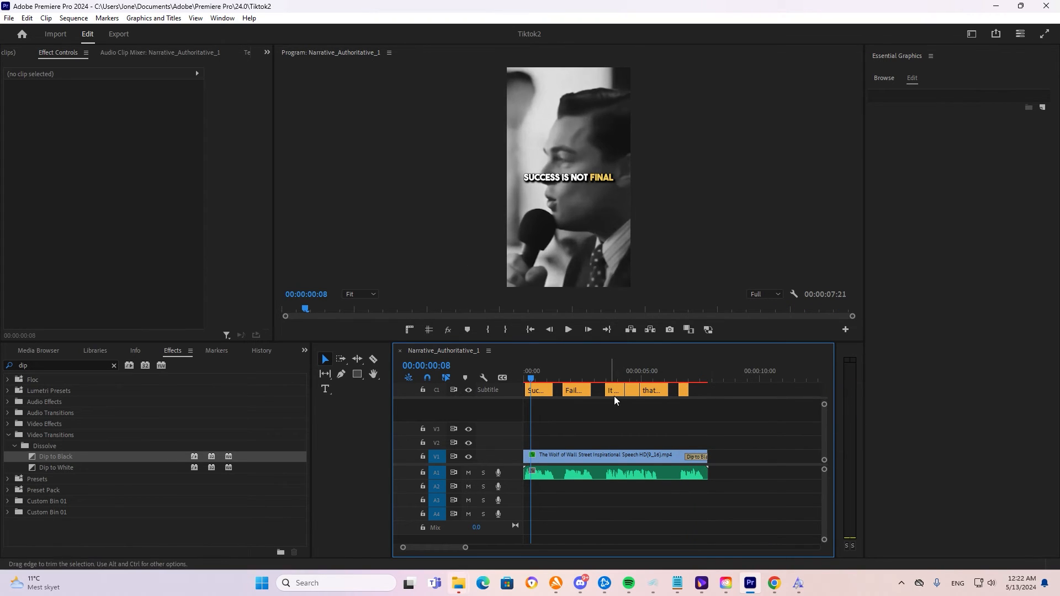
Select all captions and upgrade them to graphics on the video track
{"action": "left_click_drag", "start_coordinate": [740, 401], "coordinate": [499, 389]}
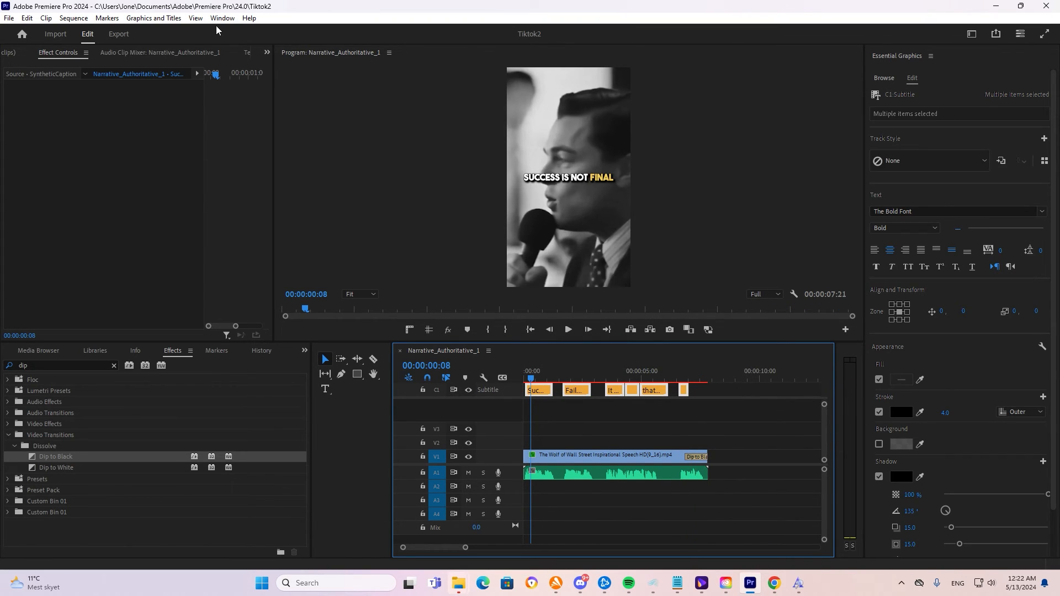
{"action": "left_click", "coordinate": [134, 19]}
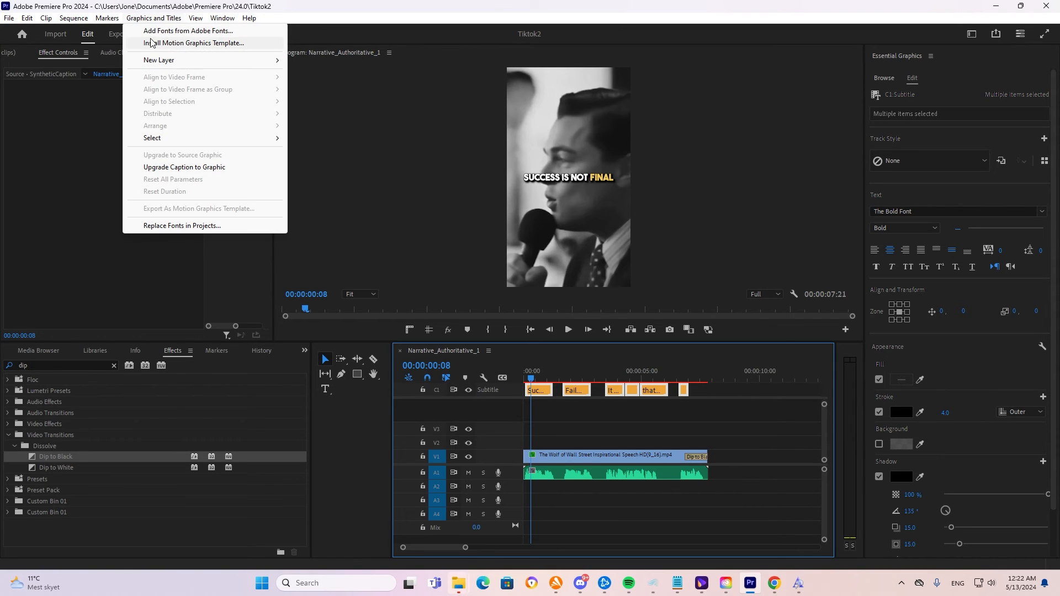
{"action": "left_click", "coordinate": [177, 166]}
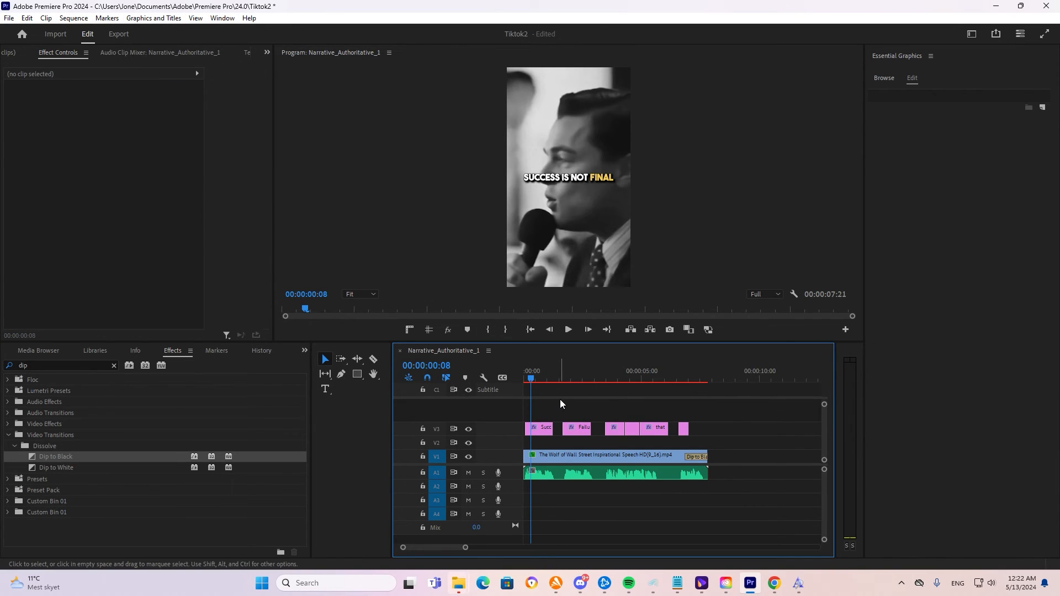
{"action": "left_click_drag", "start_coordinate": [530, 377], "coordinate": [540, 369]}
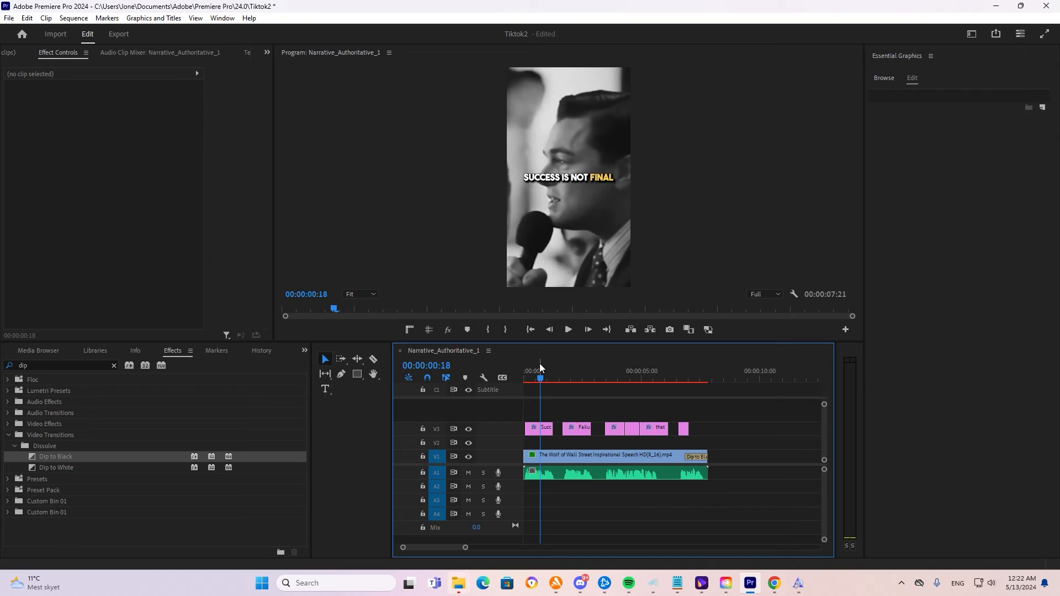
Search the effects for "subti" and apply the Scale_V1 preset to the first two caption graphics, previewing the animation
{"action": "left_click", "coordinate": [114, 366]}
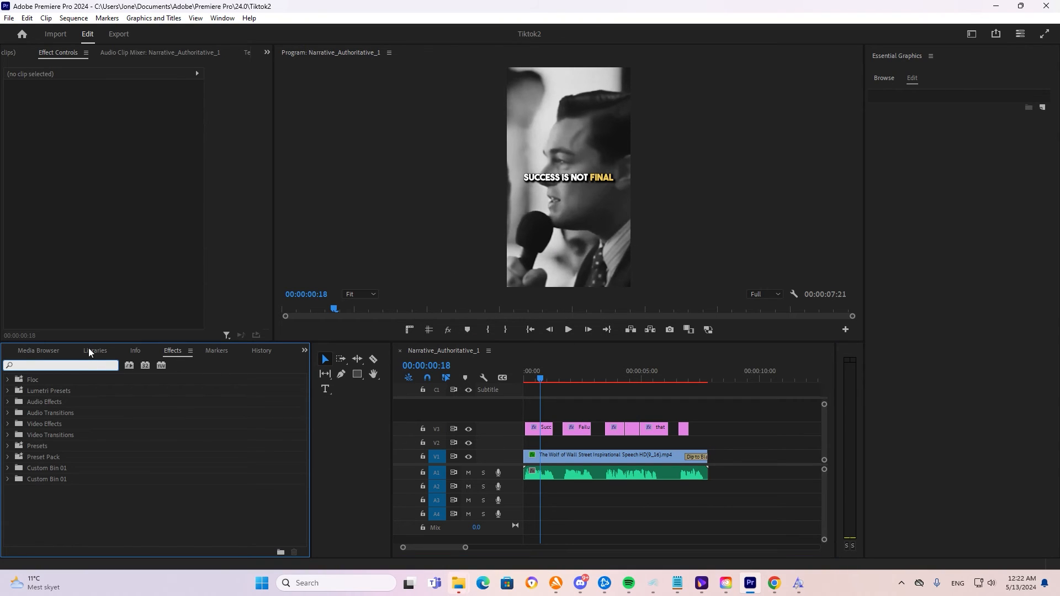
{"action": "type", "text": "subti"}
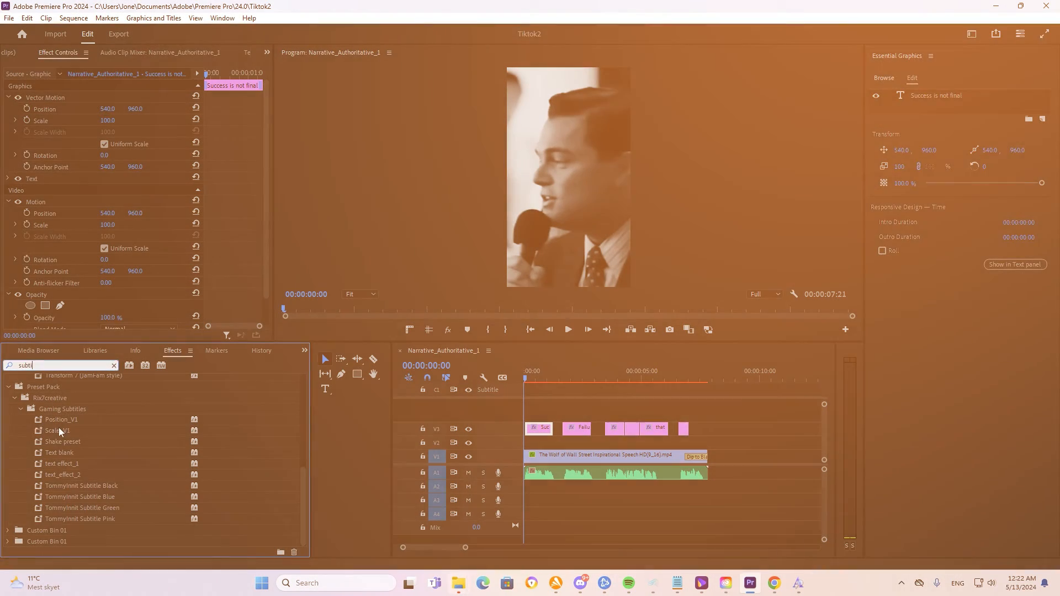
{"action": "left_click_drag", "start_coordinate": [60, 430], "coordinate": [539, 430]}
{"action": "key", "text": "space"}
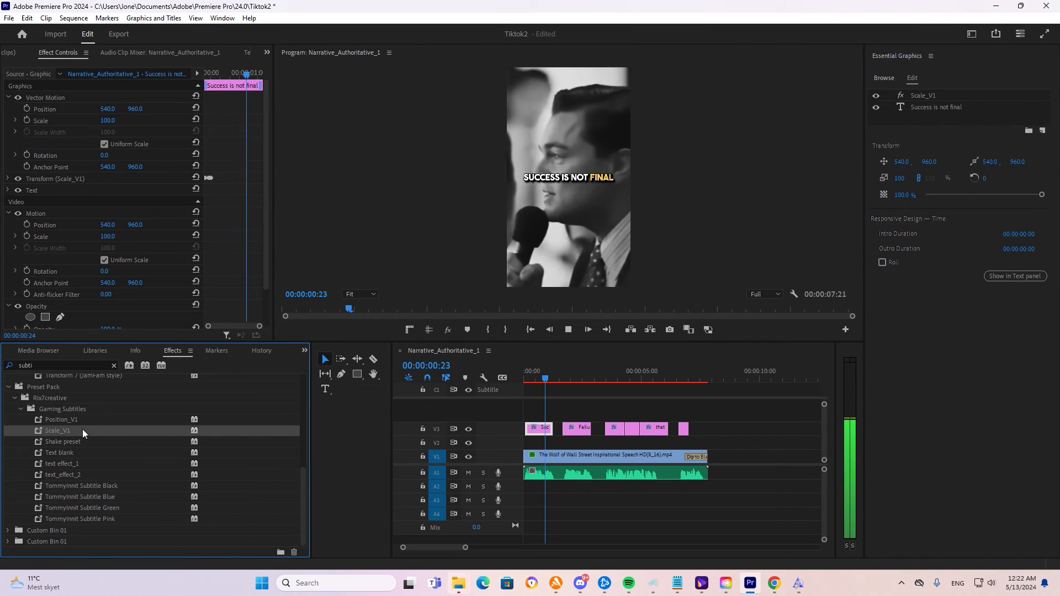
{"action": "left_click", "coordinate": [573, 432]}
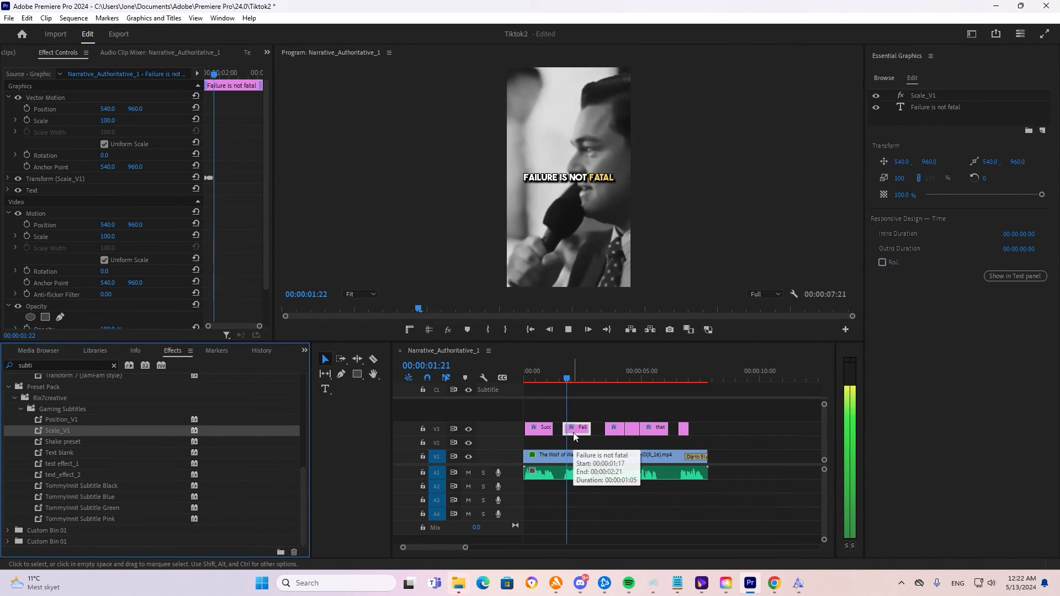
Move the logo ai.png clip to track V2 beneath the captions and extend it across the full length of the video
{"action": "left_click_drag", "start_coordinate": [606, 415], "coordinate": [605, 441]}
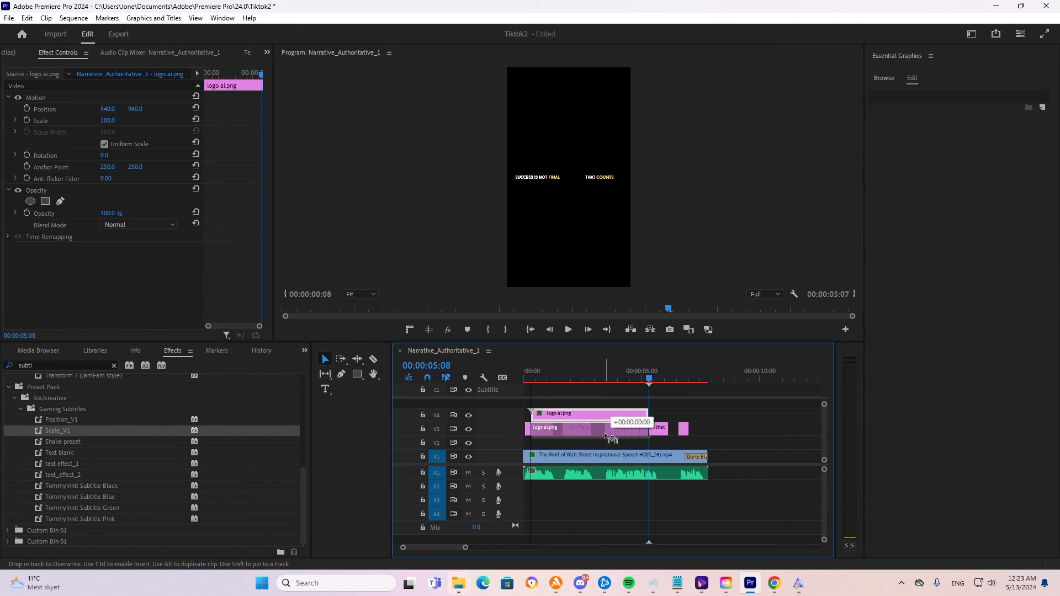
{"action": "left_click_drag", "start_coordinate": [650, 379], "coordinate": [628, 378]}
{"action": "key", "text": "ctrl+s"}
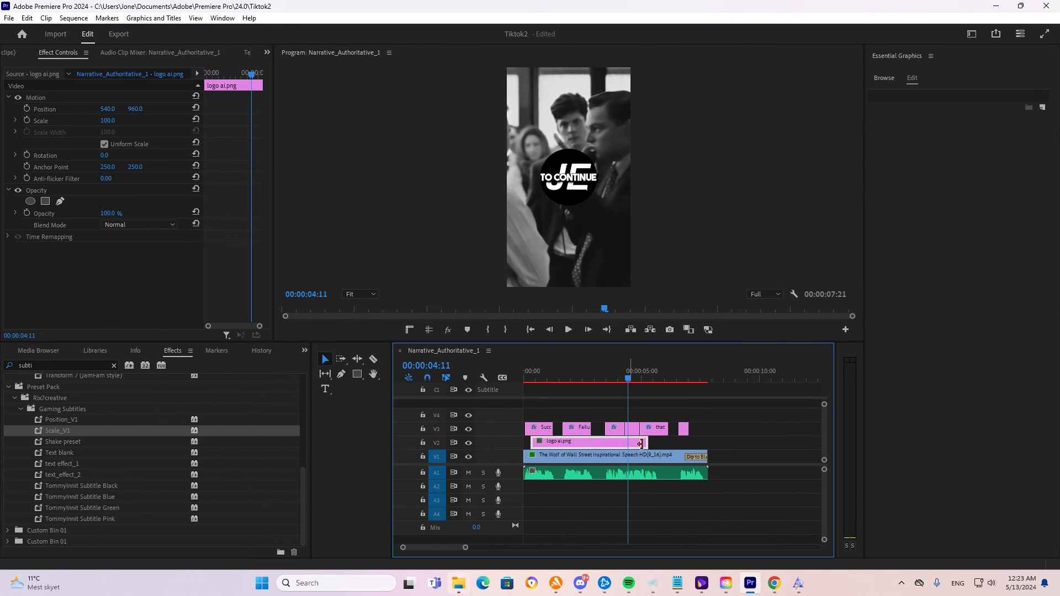
{"action": "left_click_drag", "start_coordinate": [641, 443], "coordinate": [706, 443]}
{"action": "left_click_drag", "start_coordinate": [532, 440], "coordinate": [525, 441]}
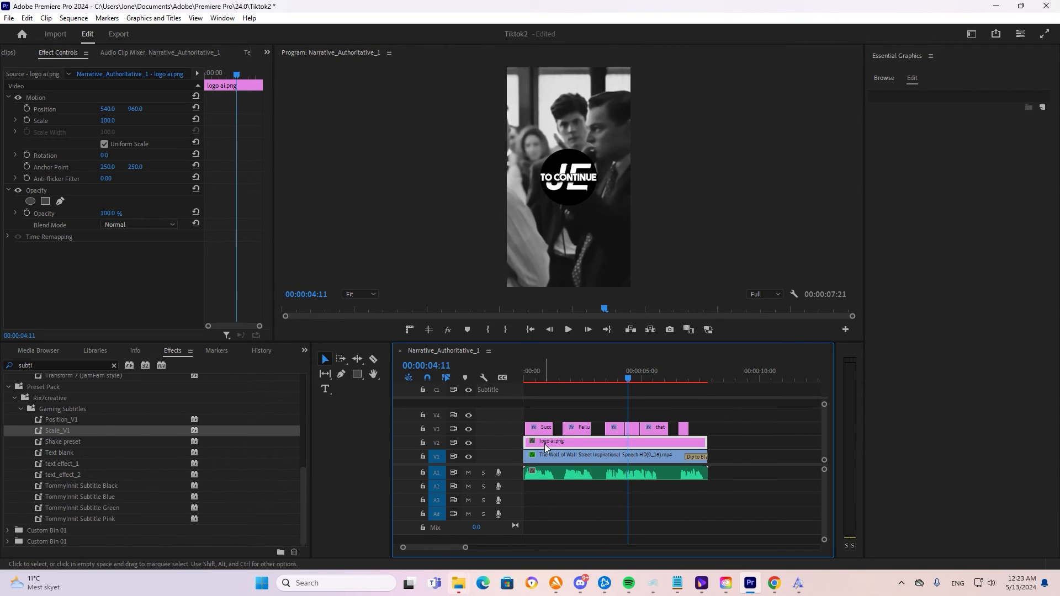
Scale the logo to 47, move it below the caption at vertical position 1178, and set its opacity to 50%
{"action": "left_click_drag", "start_coordinate": [109, 120], "coordinate": [187, 111]}
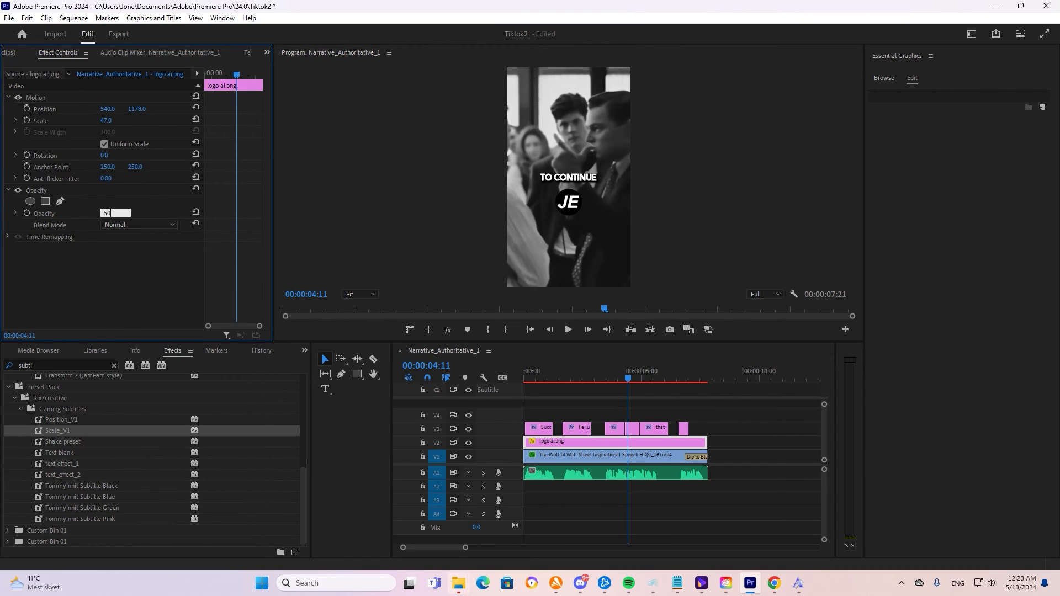
{"action": "type", "text": "50"}
{"action": "key", "text": "Return"}
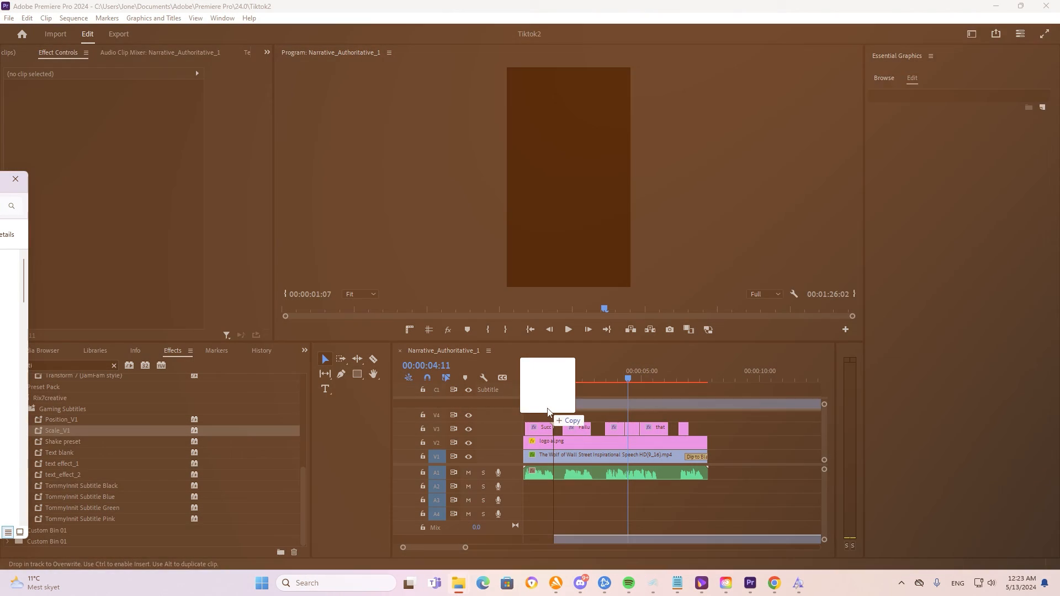
Place For Tiktok.mp4 on track V4 above the captions, unlink it, delete its audio and save the project
{"action": "left_click_drag", "start_coordinate": [558, 429], "coordinate": [621, 416]}
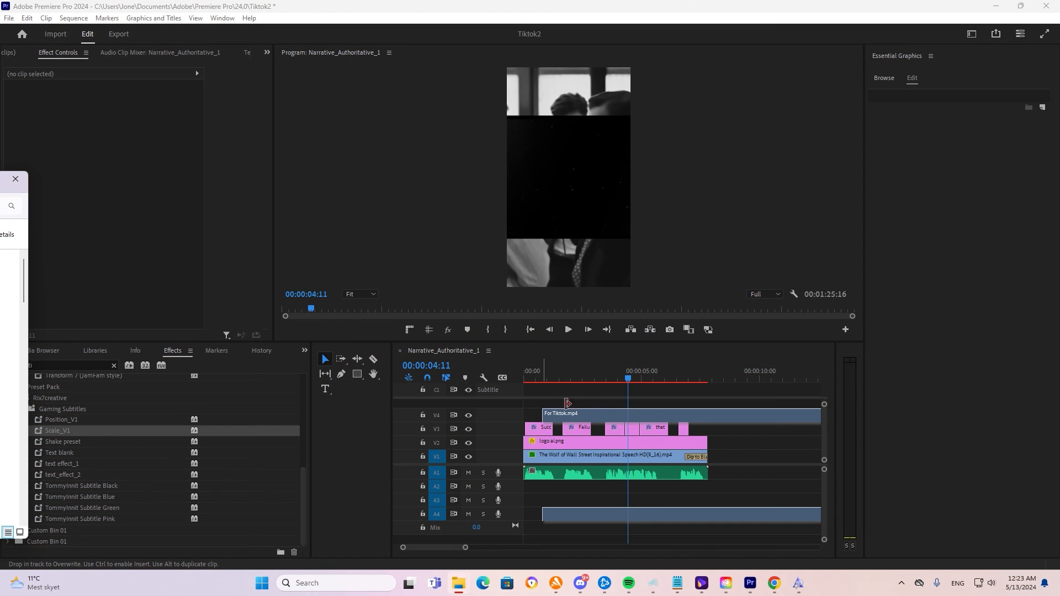
{"action": "left_click", "coordinate": [621, 415]}
{"action": "right_click", "coordinate": [621, 416]}
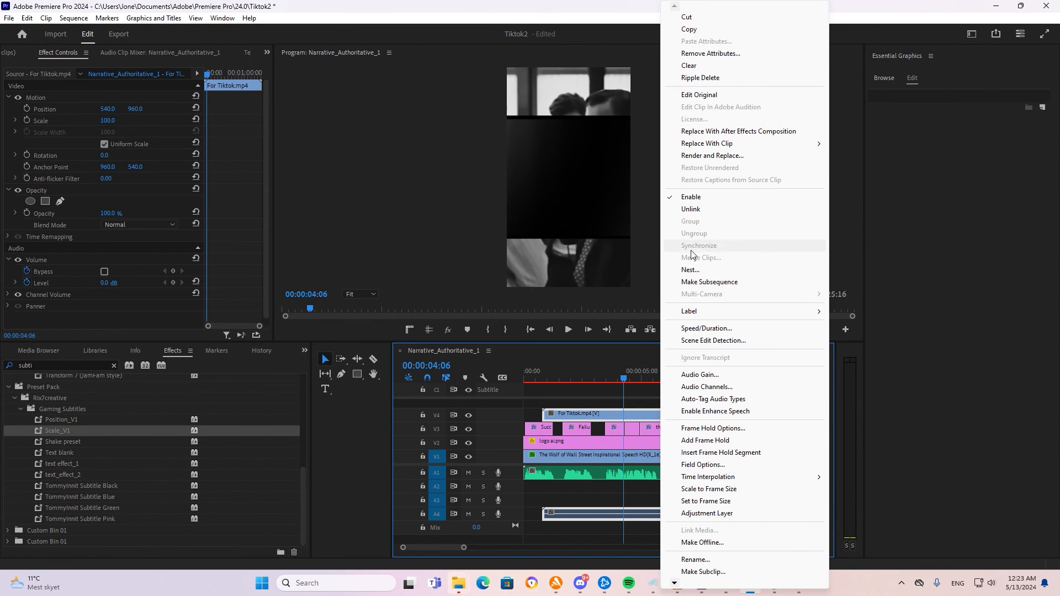
{"action": "left_click", "coordinate": [685, 209]}
{"action": "left_click", "coordinate": [609, 513]}
{"action": "key", "text": "Delete"}
{"action": "key", "text": "ctrl+s"}
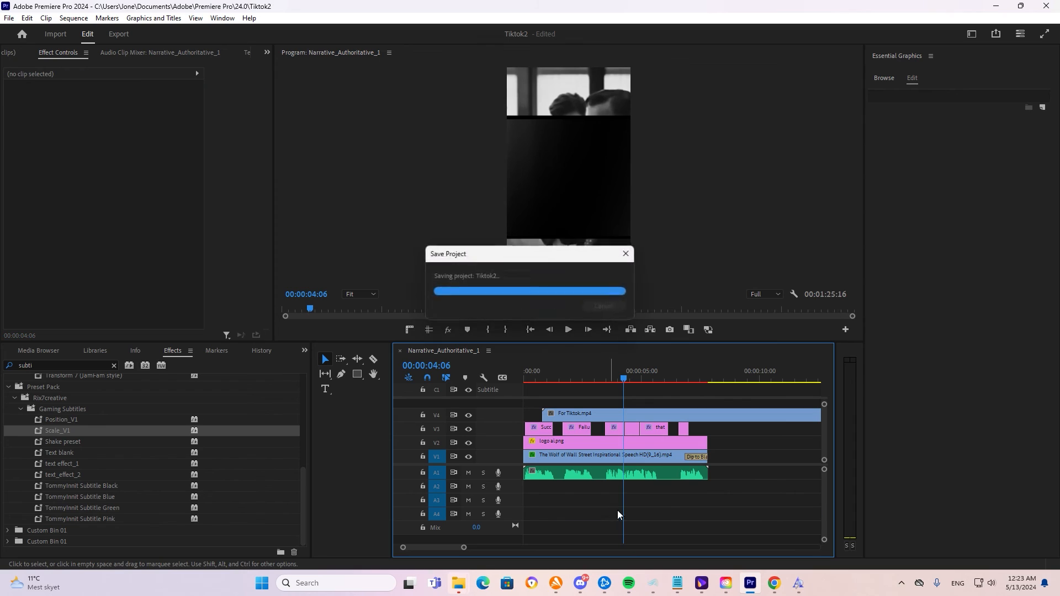
Align the For Tiktok.mp4 overlay with the sequence start, cut it at the video's end, delete the excess and save
{"action": "left_click_drag", "start_coordinate": [549, 415], "coordinate": [531, 415]}
{"action": "left_click_drag", "start_coordinate": [626, 376], "coordinate": [709, 388]}
{"action": "key", "text": "ctrl+k"}
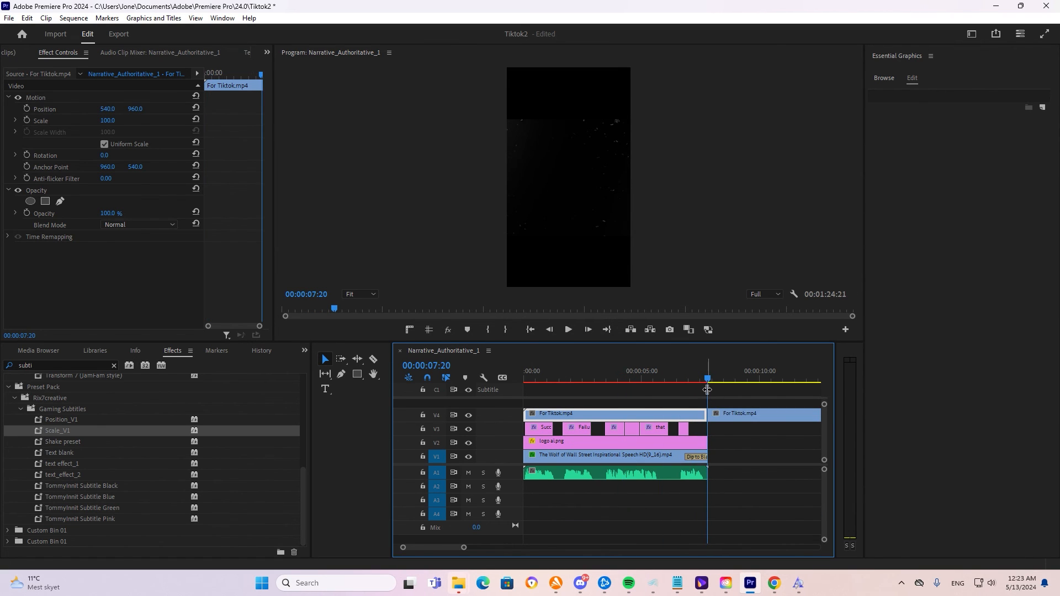
{"action": "left_click", "coordinate": [754, 420]}
{"action": "key", "text": "Delete"}
{"action": "key", "text": "ctrl+s"}
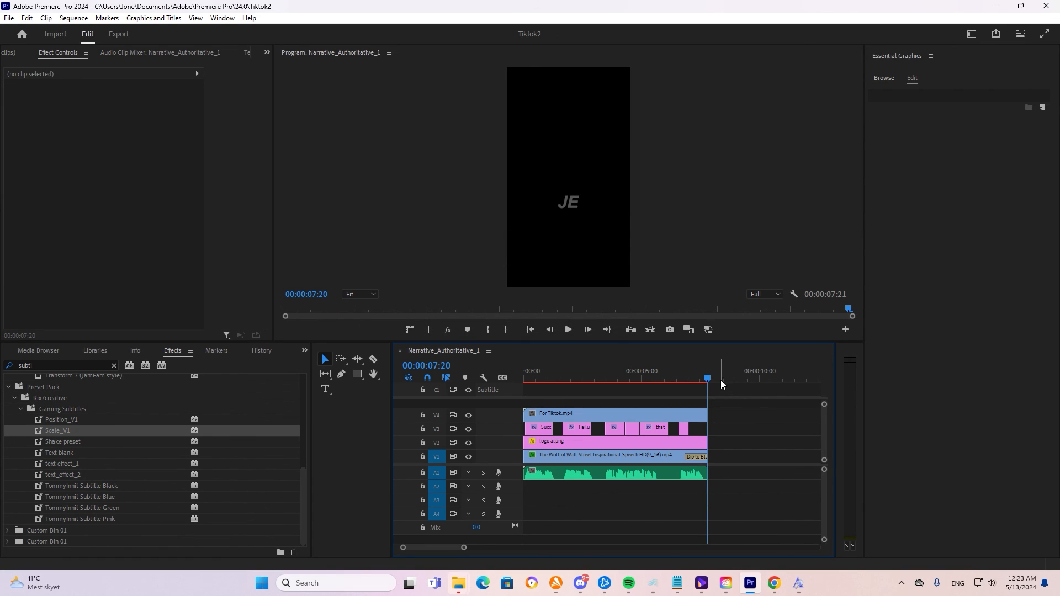
Scale the For Tiktok.mp4 overlay to 302 to fill the frame and set its blend mode to Screen
{"action": "left_click", "coordinate": [534, 375]}
{"action": "left_click_drag", "start_coordinate": [535, 375], "coordinate": [525, 376]}
{"action": "left_click", "coordinate": [531, 415]}
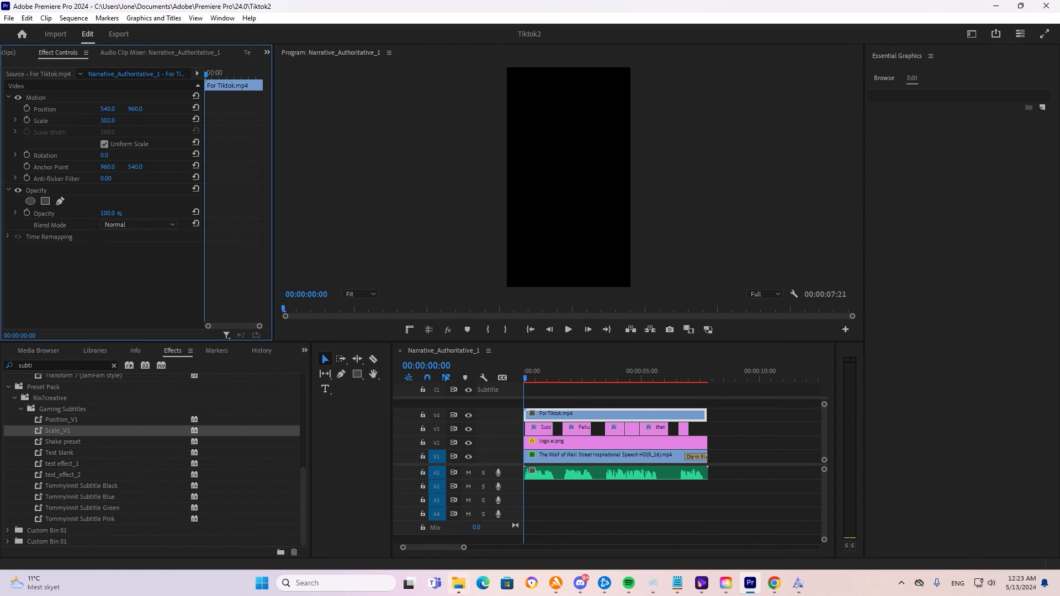
{"action": "left_click", "coordinate": [123, 222]}
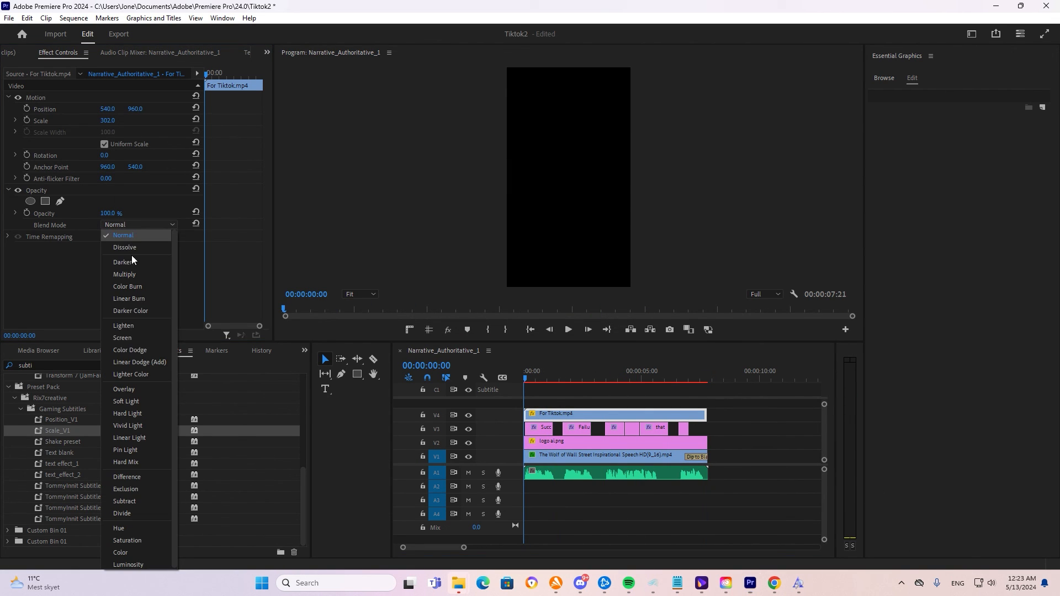
{"action": "left_click", "coordinate": [132, 338]}
Play the video from the start in a temporarily enlarged preview and save the project
{"action": "left_click", "coordinate": [613, 492]}
{"action": "key", "text": "space"}
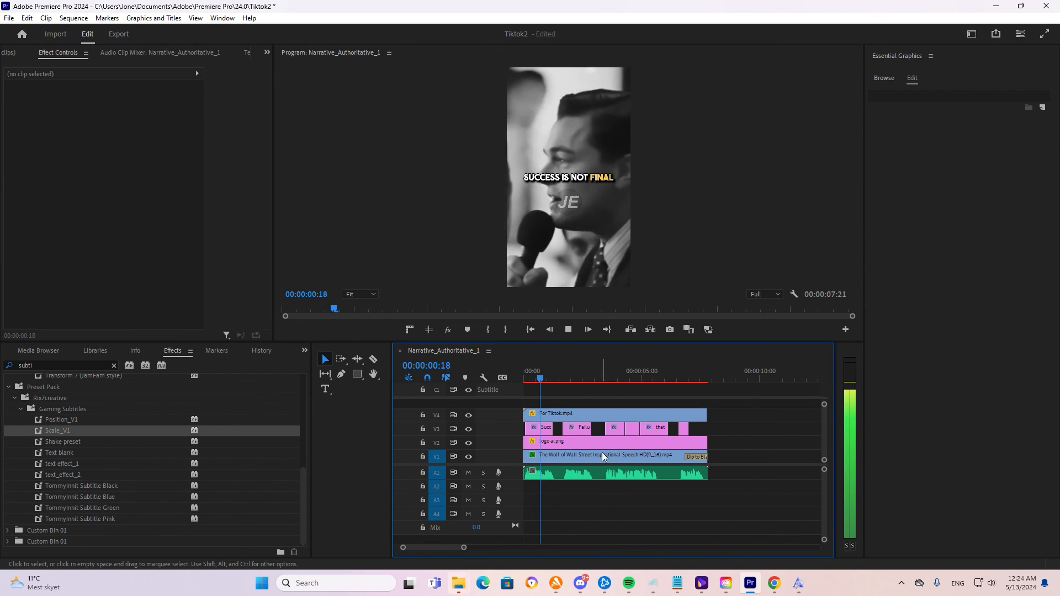
{"action": "left_click_drag", "start_coordinate": [606, 342], "coordinate": [606, 440]}
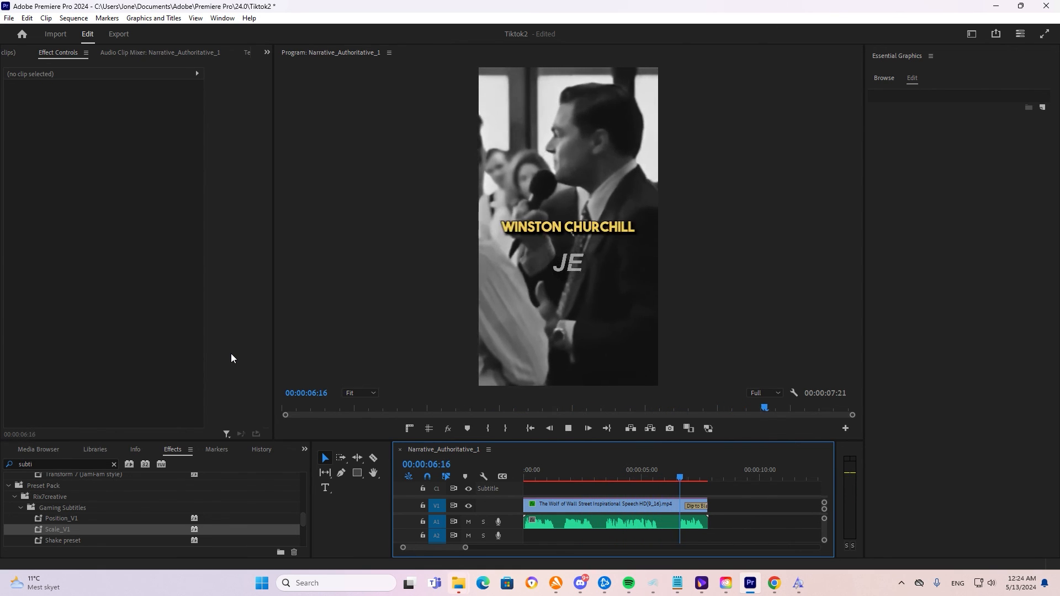
{"action": "key", "text": "ctrl+s"}
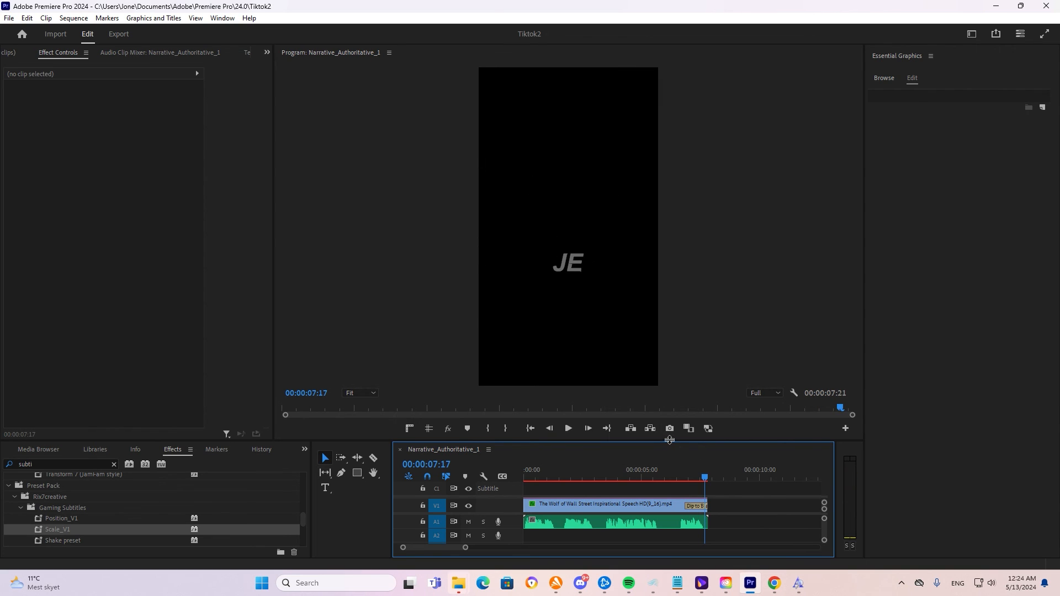
{"action": "left_click_drag", "start_coordinate": [668, 440], "coordinate": [343, 322]}
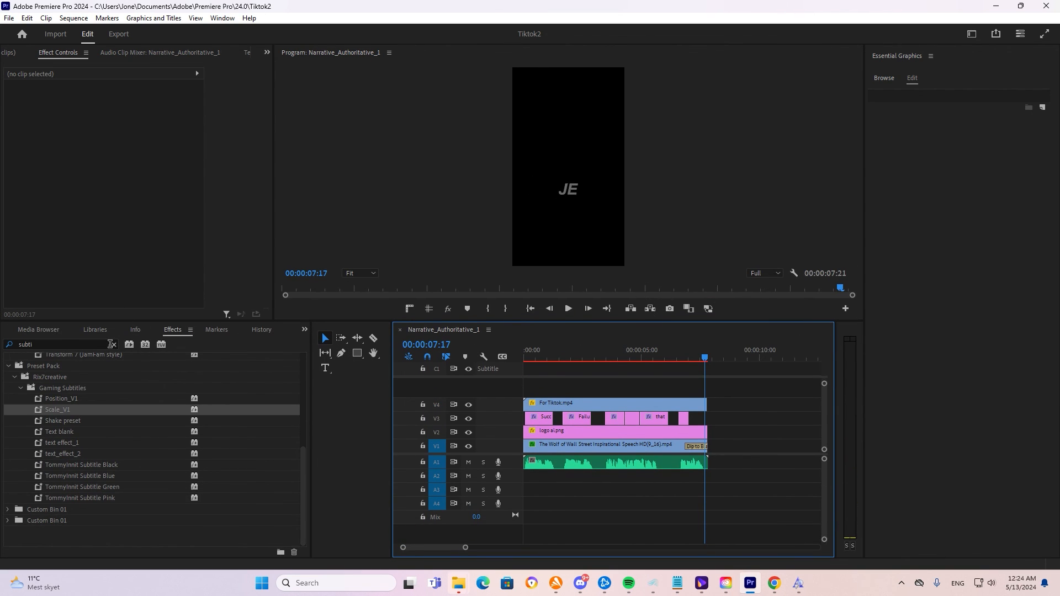
Search the effects for "dip" to find the Dip to Black transition
{"action": "left_click", "coordinate": [111, 343]}
{"action": "type", "text": "dip"}
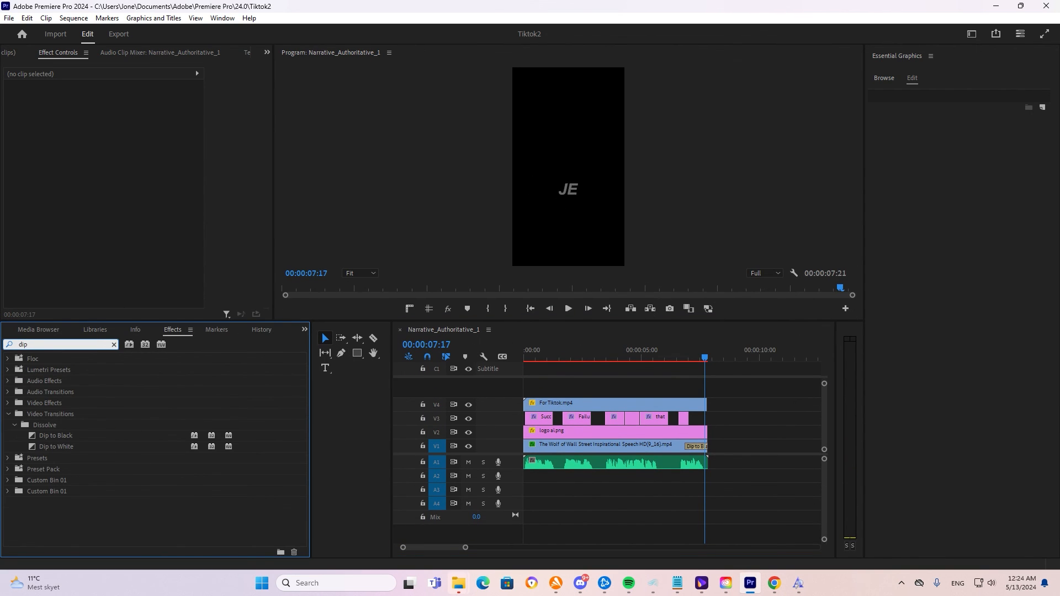